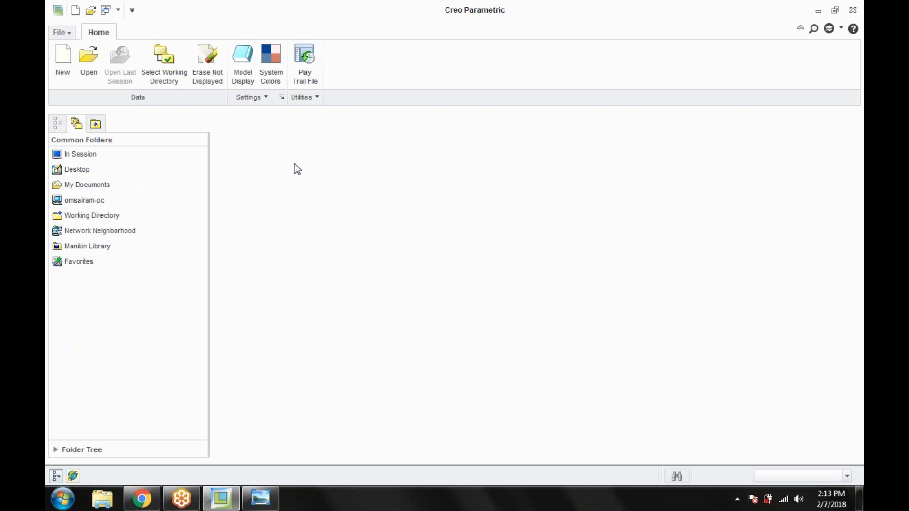
Set the working directory to the CREO FILES folder in the public Documents
left_click(63, 66)
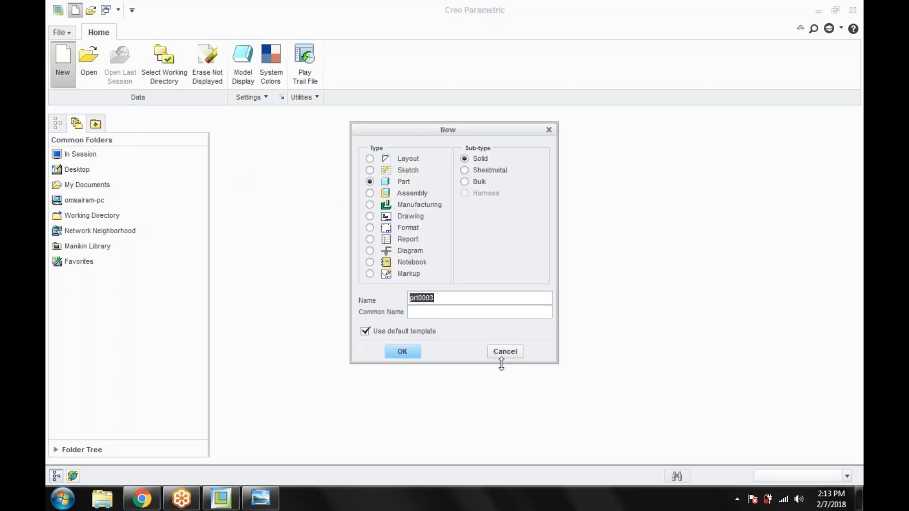
left_click(504, 353)
left_click(60, 32)
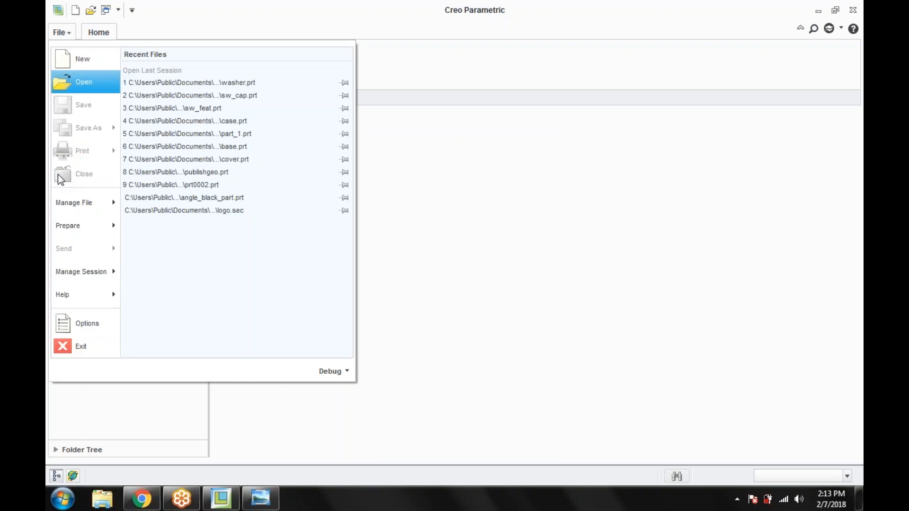
mouse_move(89, 271)
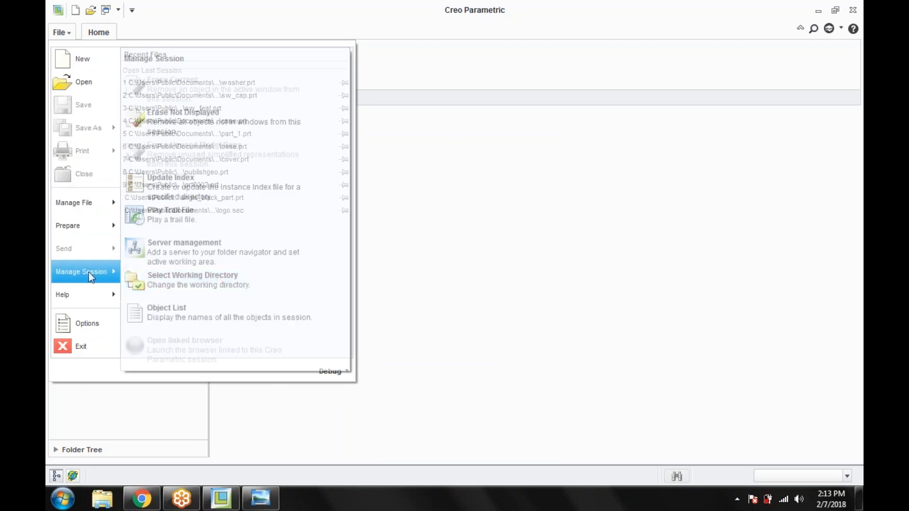
left_click(218, 279)
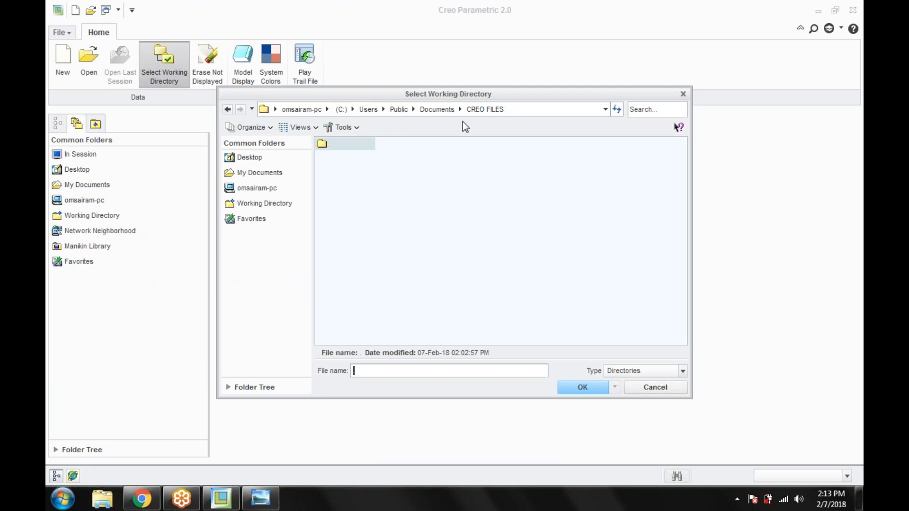
left_click(603, 391)
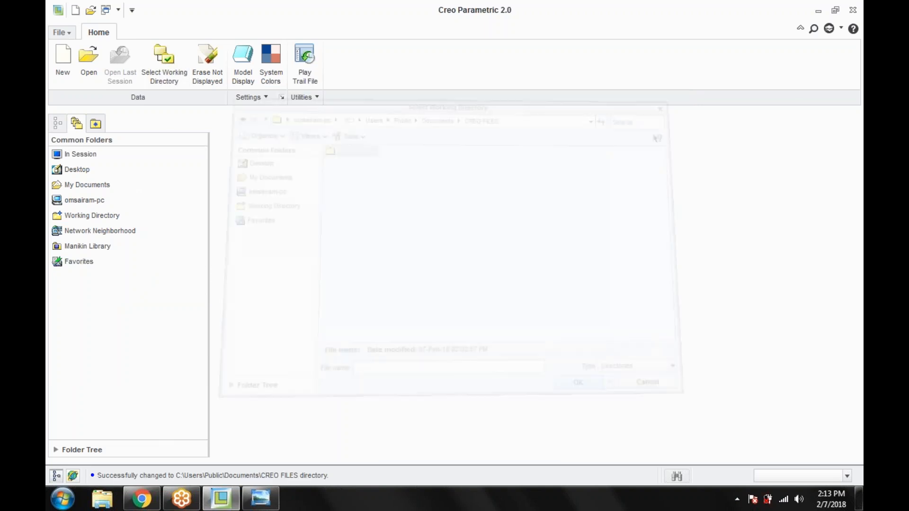
left_click(63, 59)
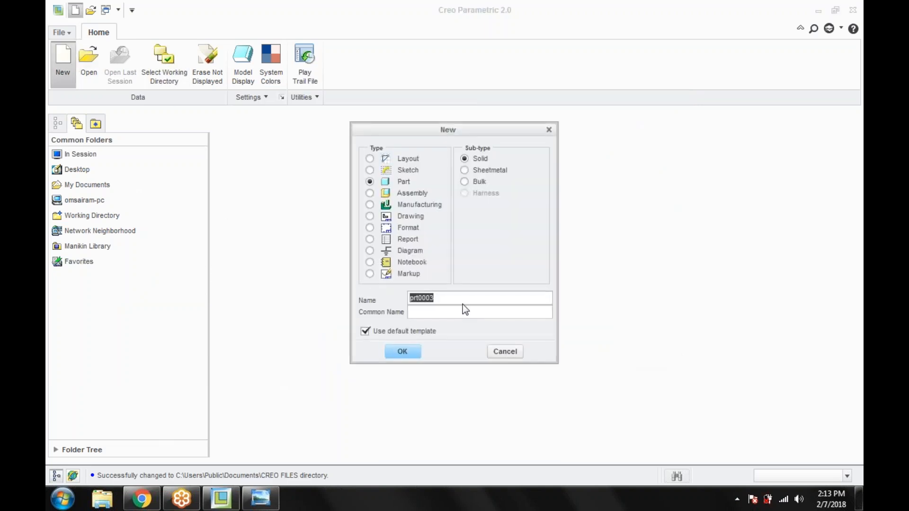
key("BackSpace")
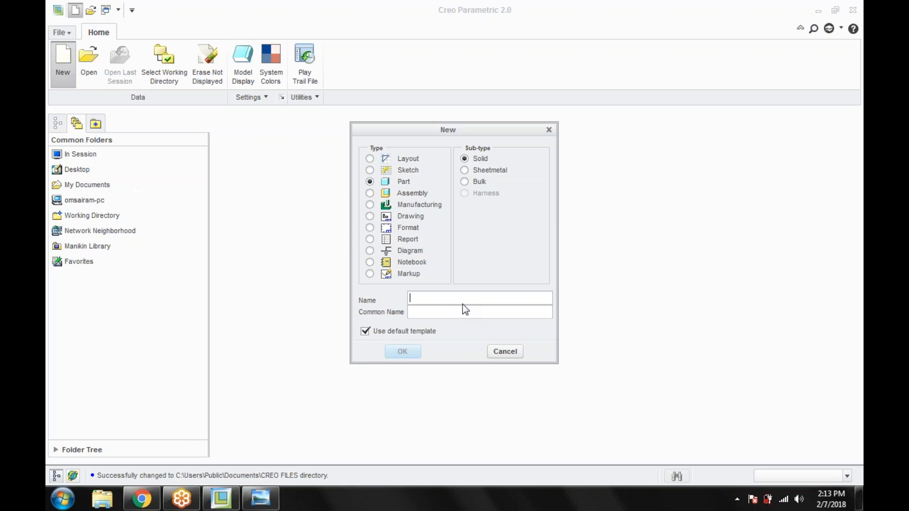
type("wASH")
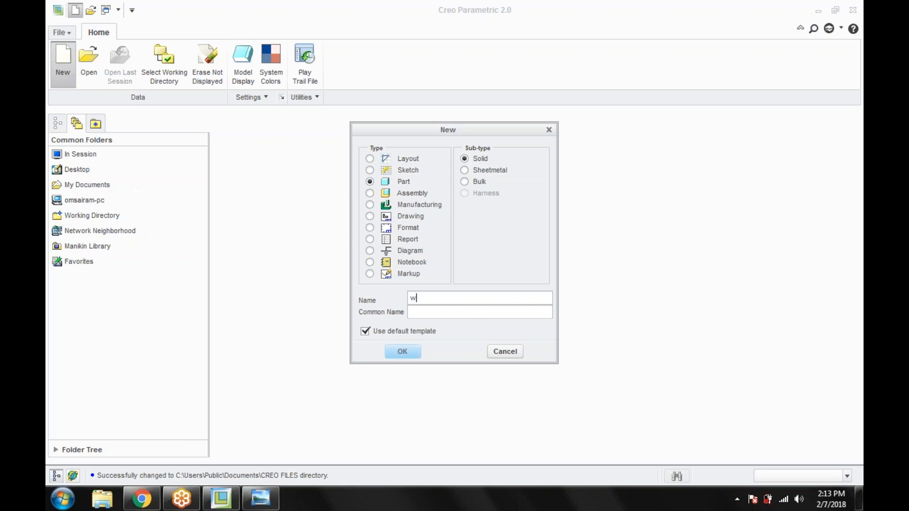
key("BackSpace")
key("BackSpace")
key("BackSpace")
key("BackSpace")
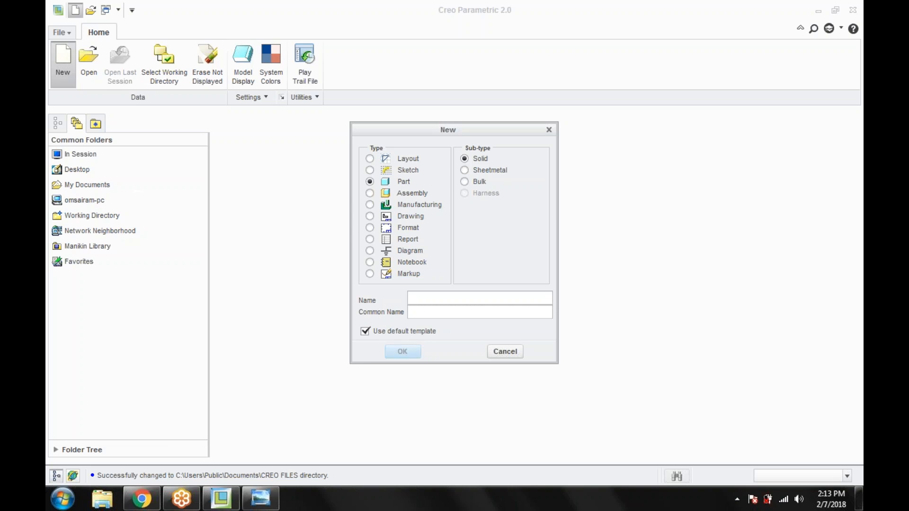
type("Washer")
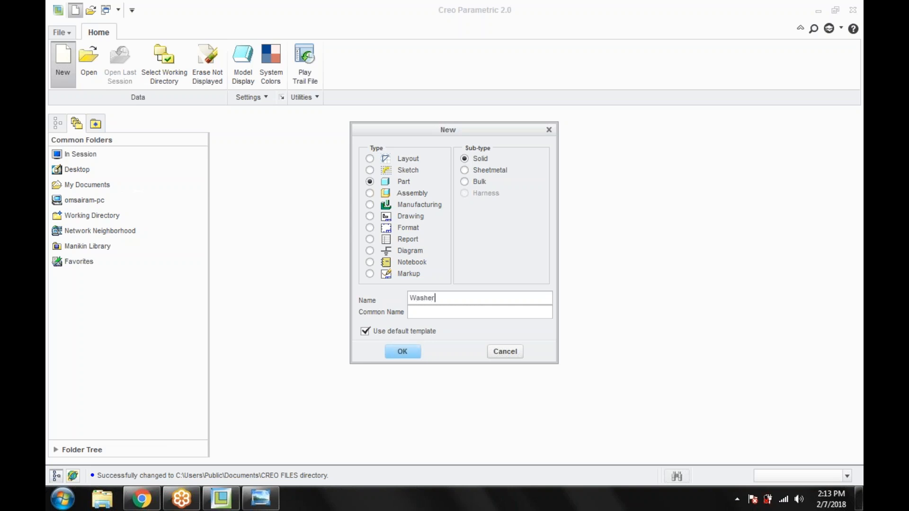
left_click(399, 330)
left_click(402, 351)
left_click(448, 266)
type("50")
left_click(402, 351)
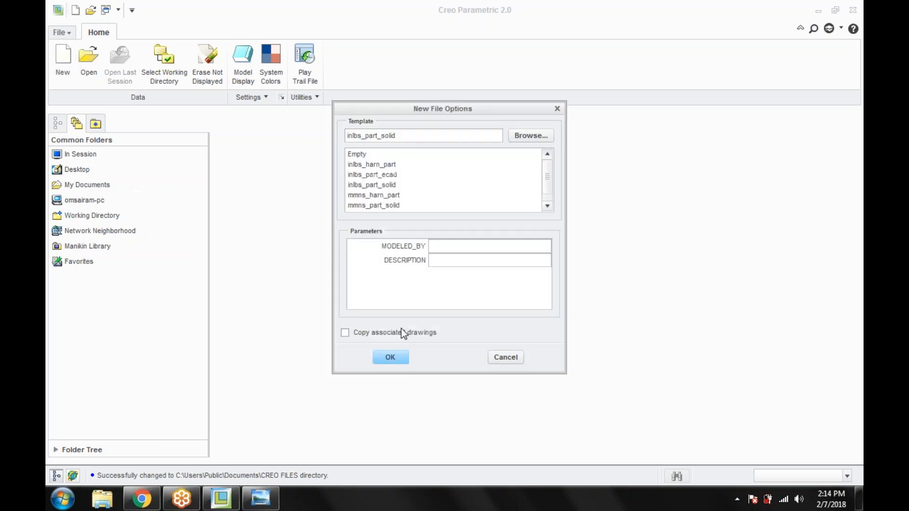
left_click(511, 359)
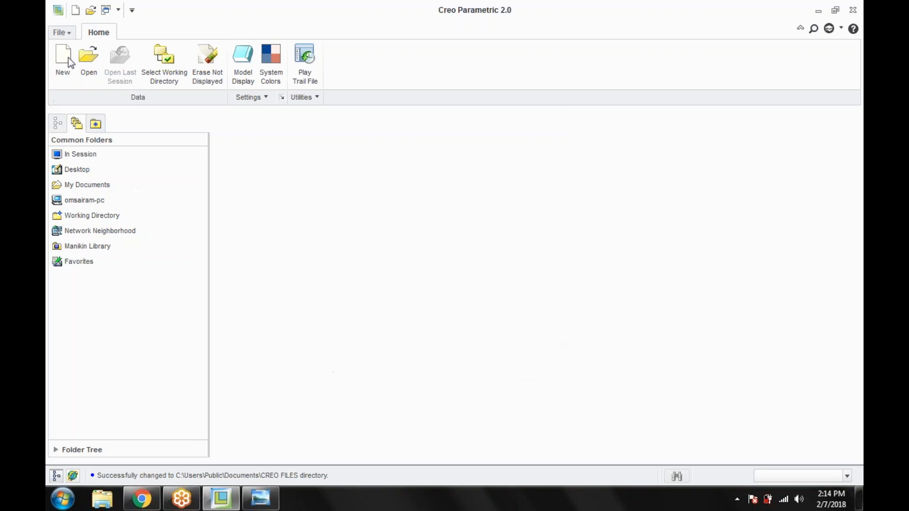
left_click(67, 31)
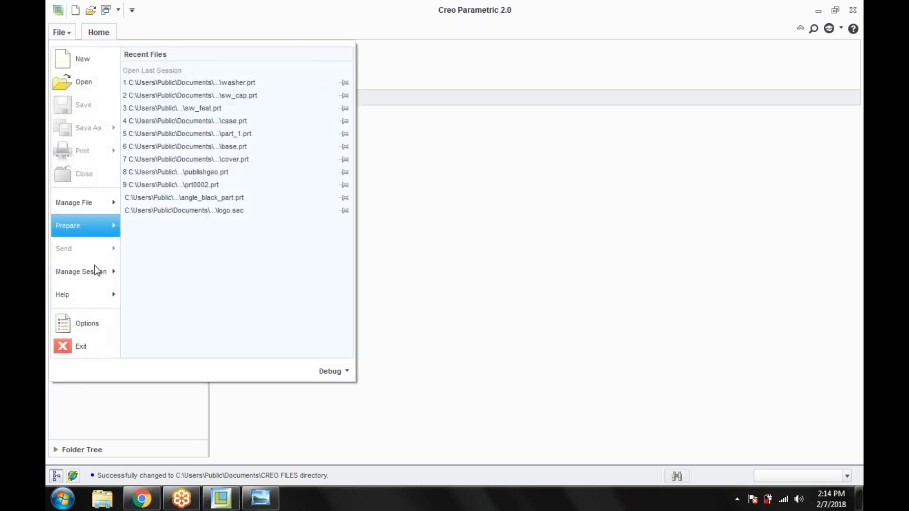
mouse_move(90, 272)
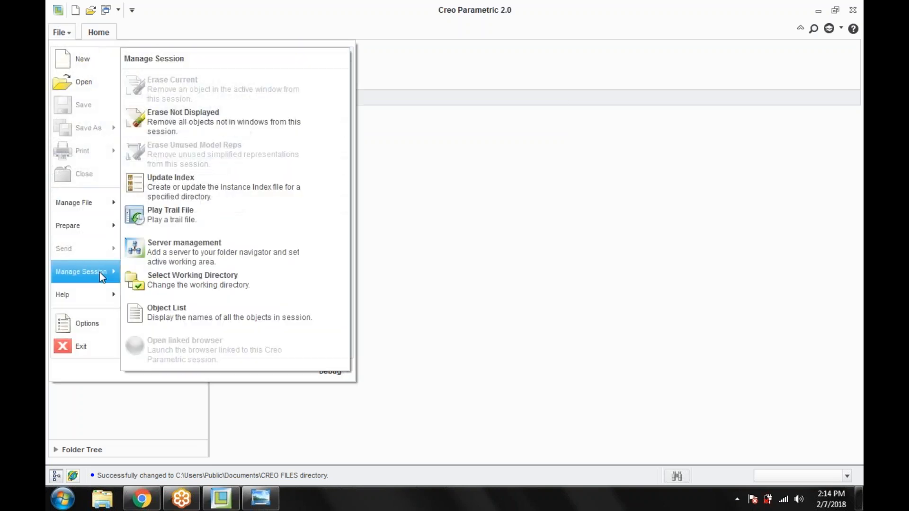
left_click(209, 277)
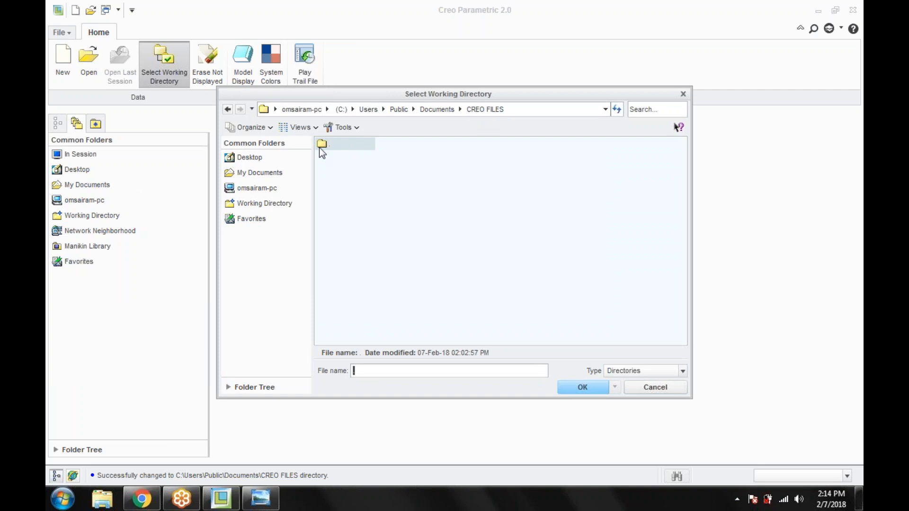
left_click(436, 109)
double_click(345, 170)
left_click(258, 127)
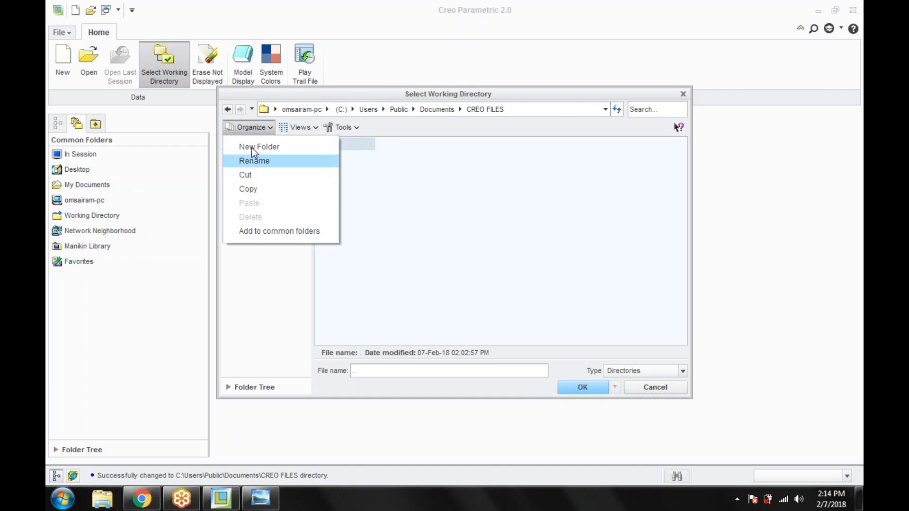
left_click(649, 396)
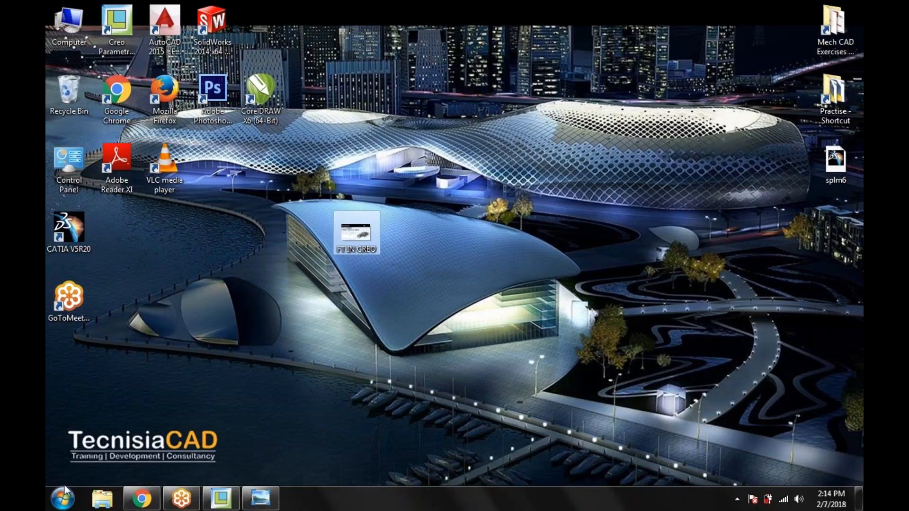
In Windows Explorer, create a new folder named Washer inside the CREO FILES folder of the Documents library
left_click(64, 496)
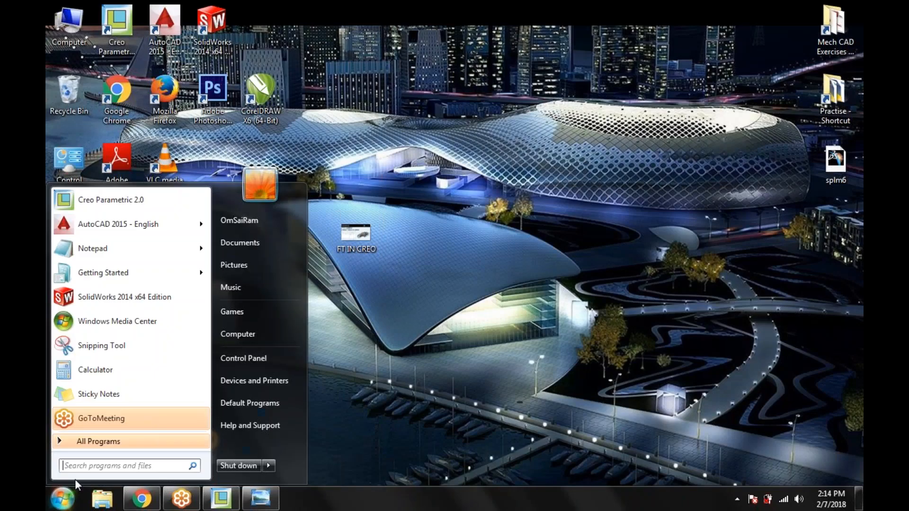
left_click(257, 334)
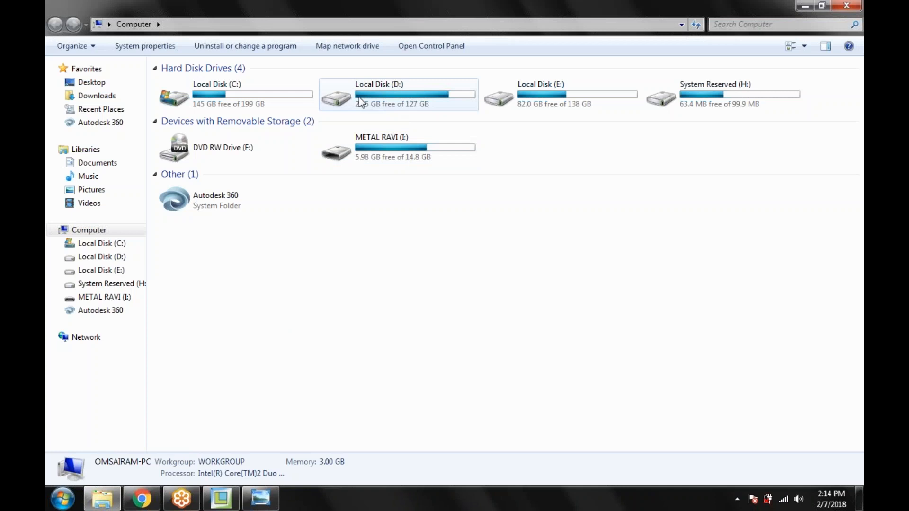
left_click(100, 163)
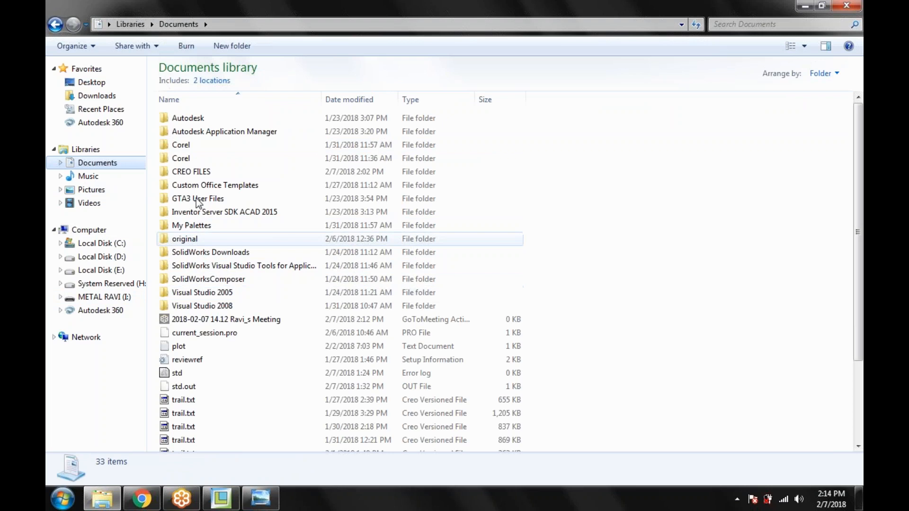
double_click(185, 171)
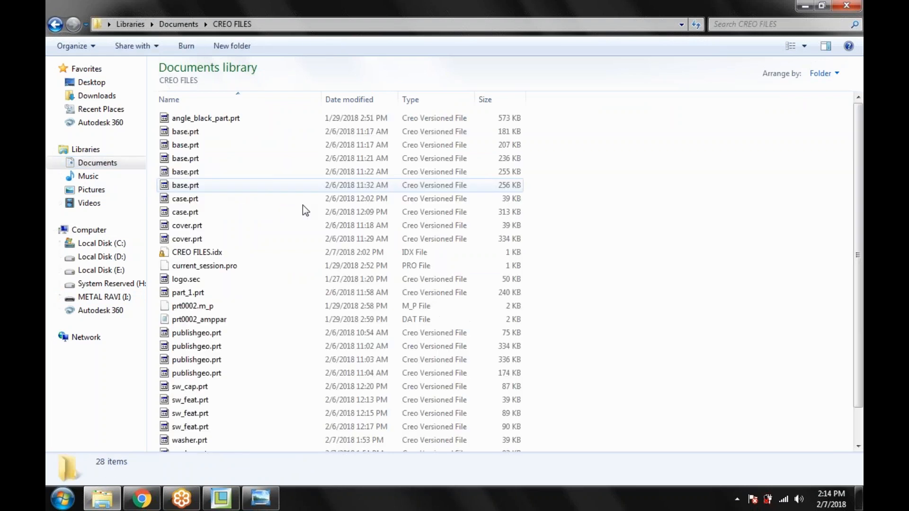
right_click(724, 203)
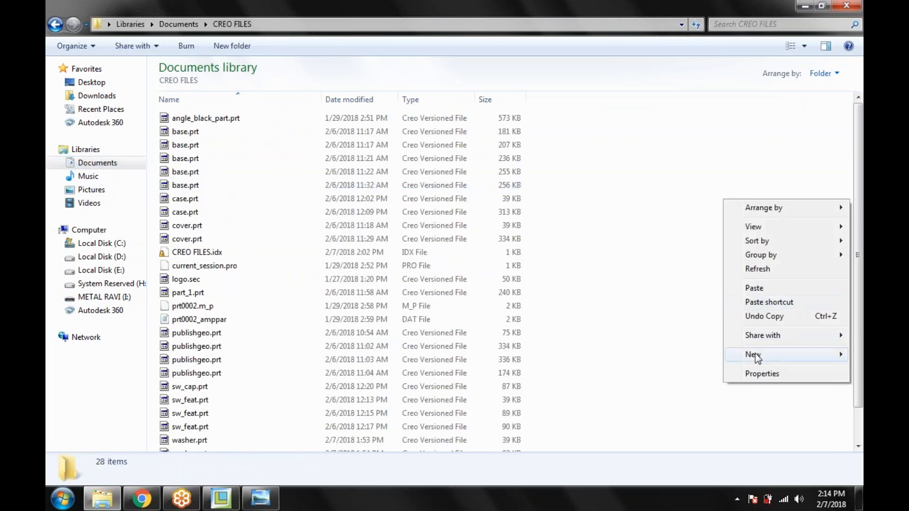
mouse_move(752, 354)
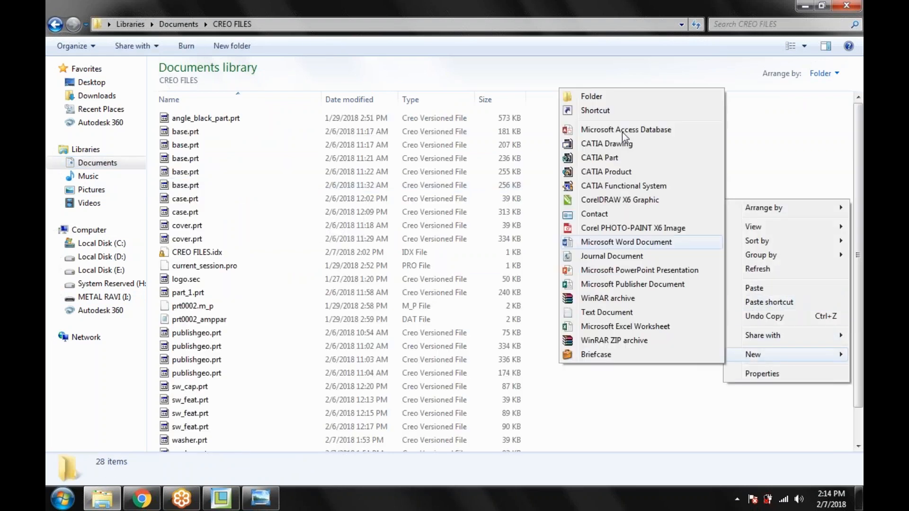
left_click(606, 94)
type("W")
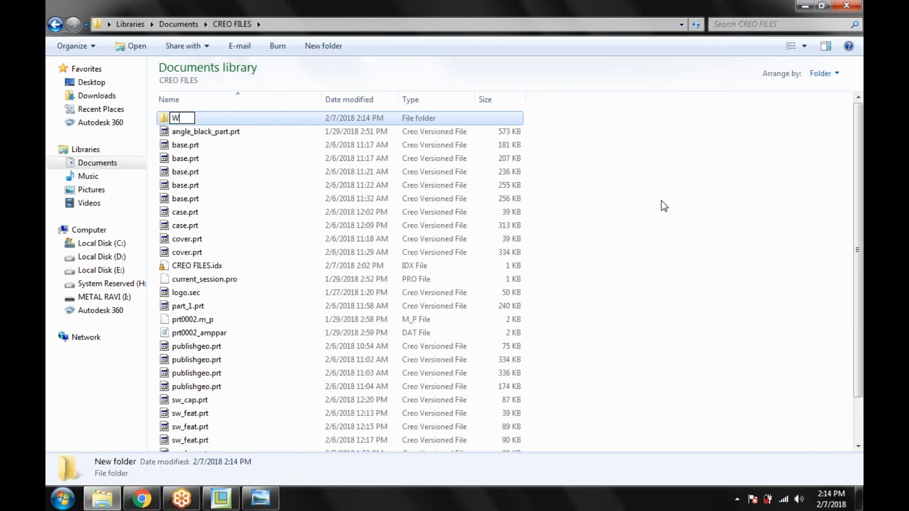
type("asher")
key("Return")
key("Return")
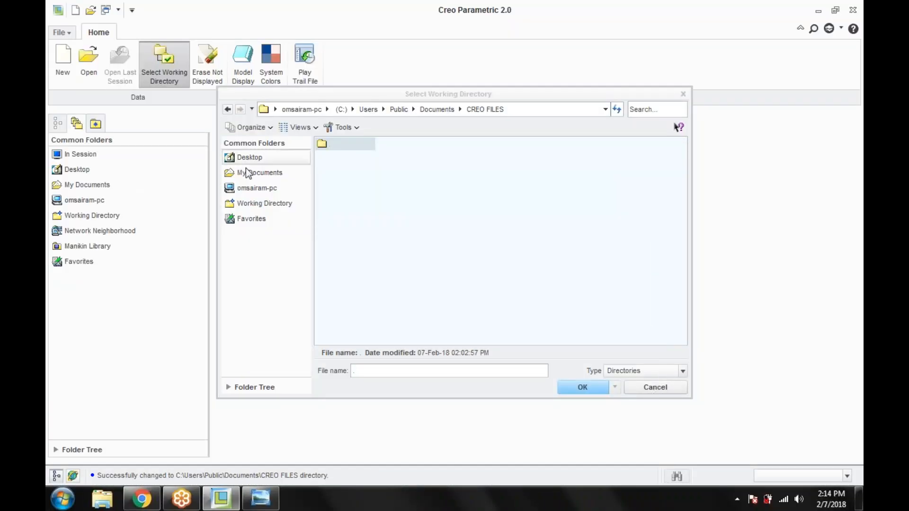
left_click(295, 174)
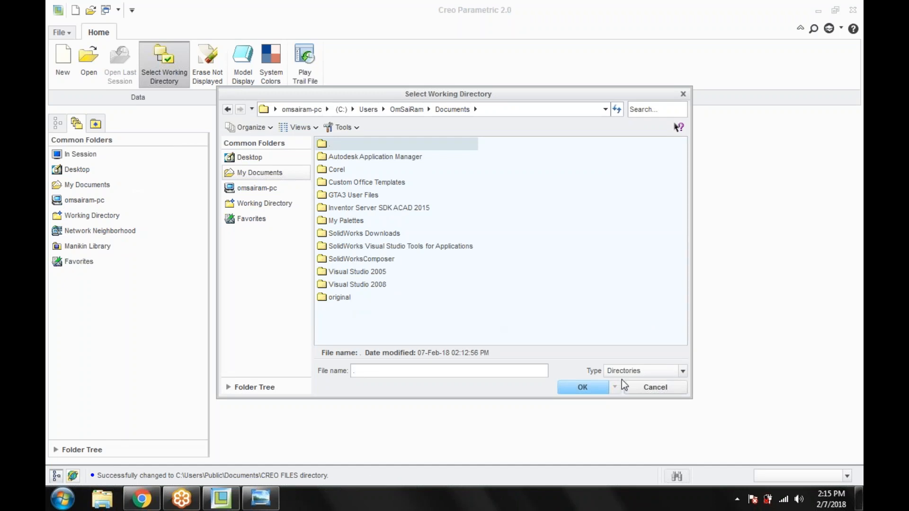
left_click(646, 388)
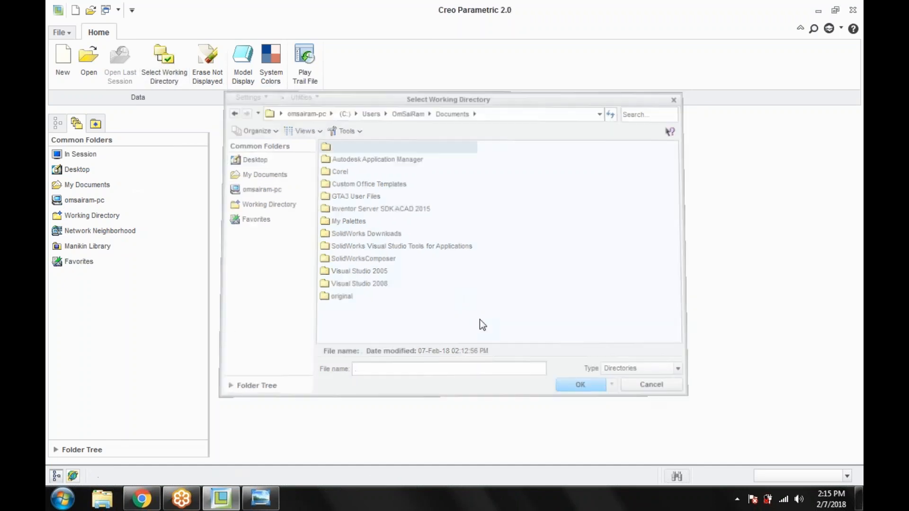
left_click(71, 69)
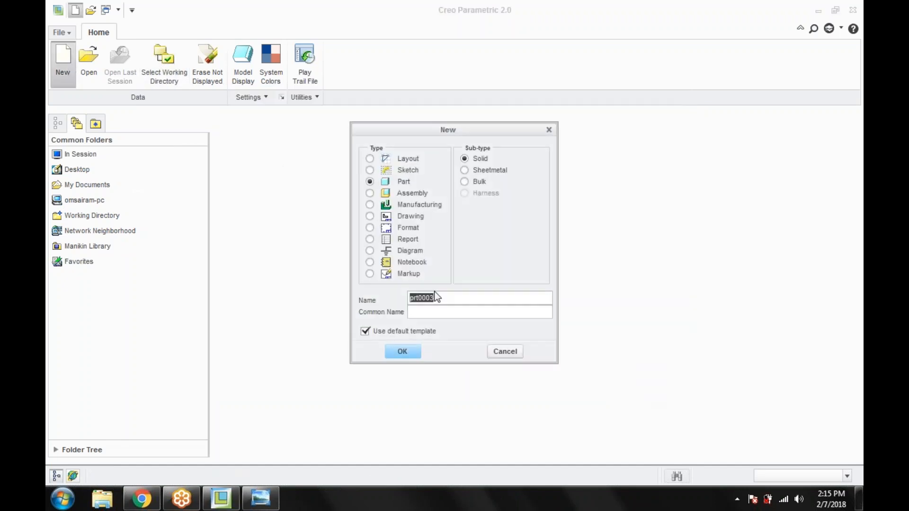
left_click(511, 350)
Set the working directory to the Washer folder inside CREO FILES
left_click(58, 32)
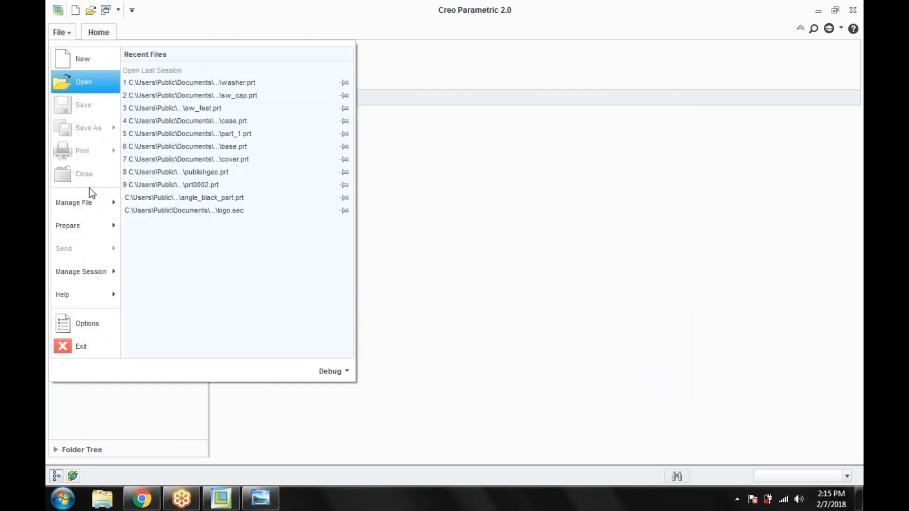
mouse_move(103, 273)
left_click(179, 278)
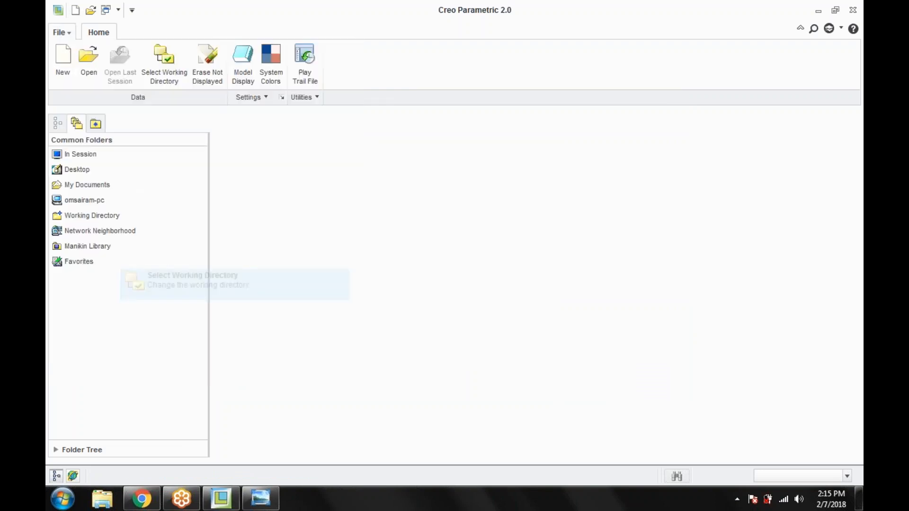
left_click(342, 156)
double_click(342, 156)
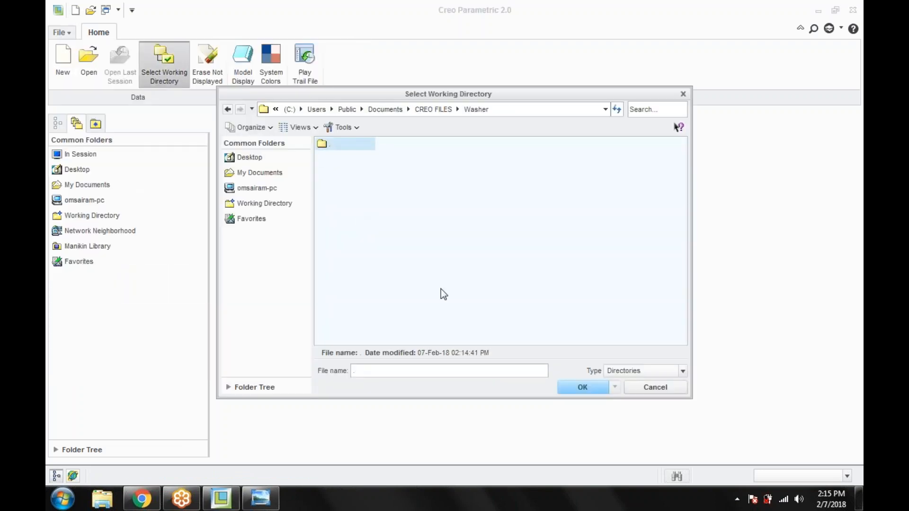
key("Return")
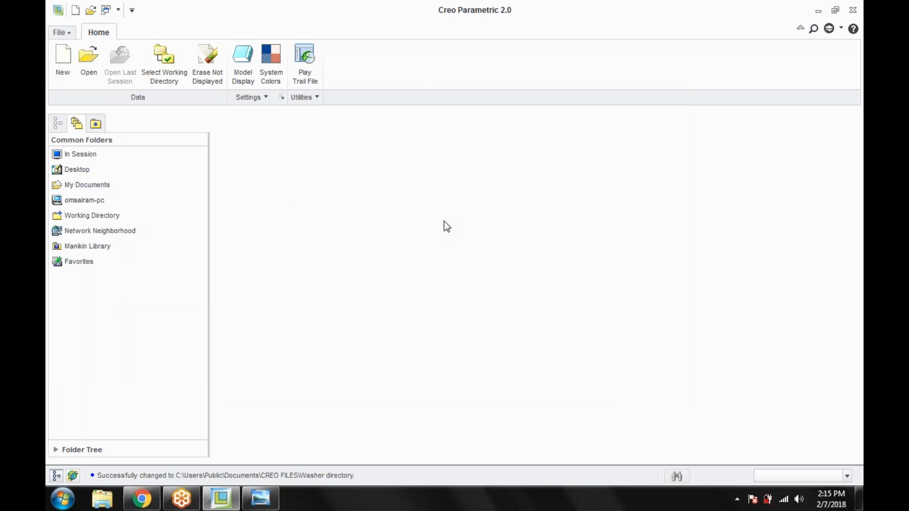
Create a solid part named Washer_Standard with the mmns_part_solid template instead of the default template
left_click(66, 71)
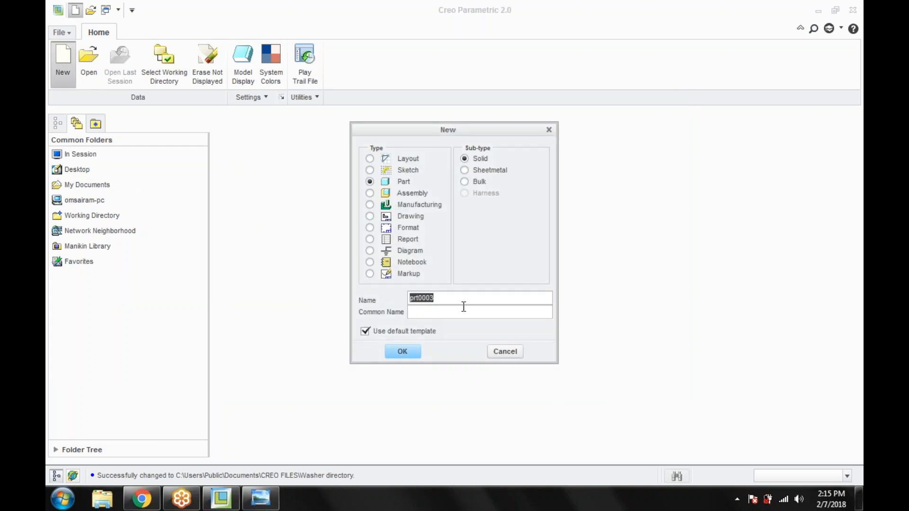
type("Washer_Standard")
left_click(375, 332)
left_click(403, 352)
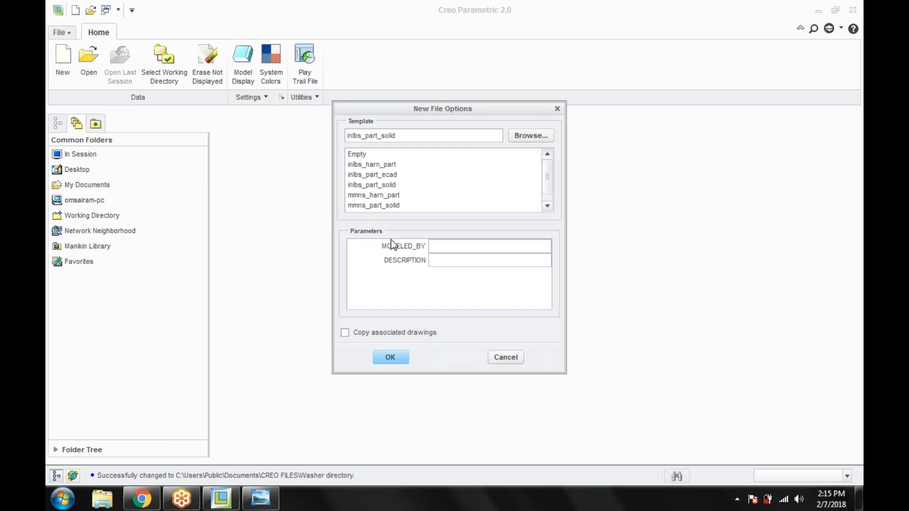
left_click(384, 205)
left_click(390, 357)
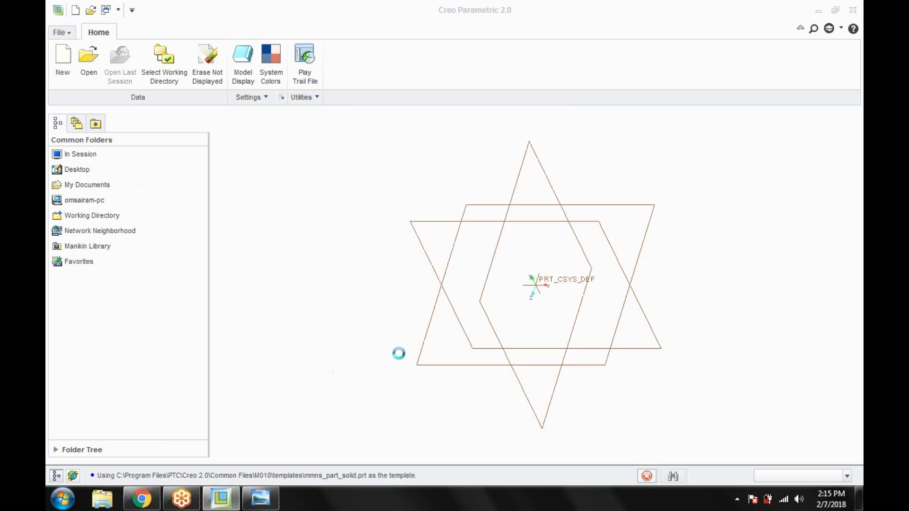
Start a new sketch on the RIGHT datum plane
left_click(345, 62)
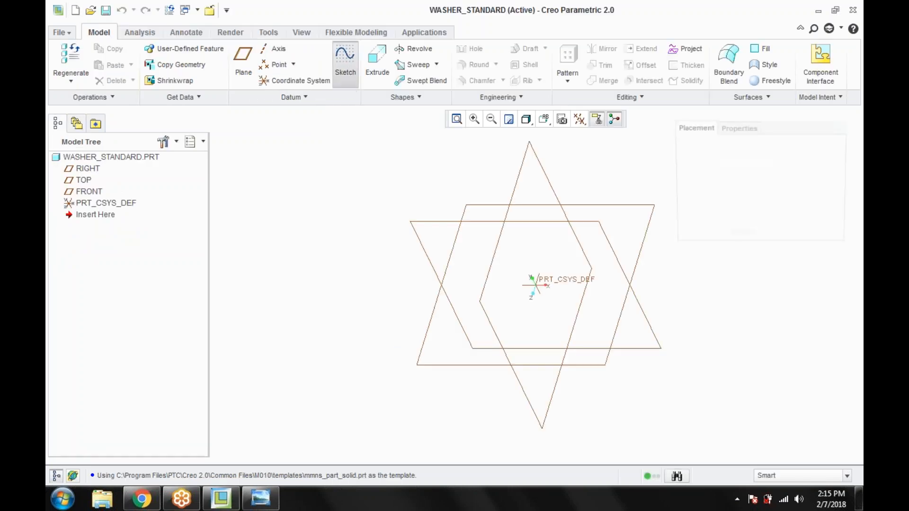
left_click(586, 200)
left_click(793, 262)
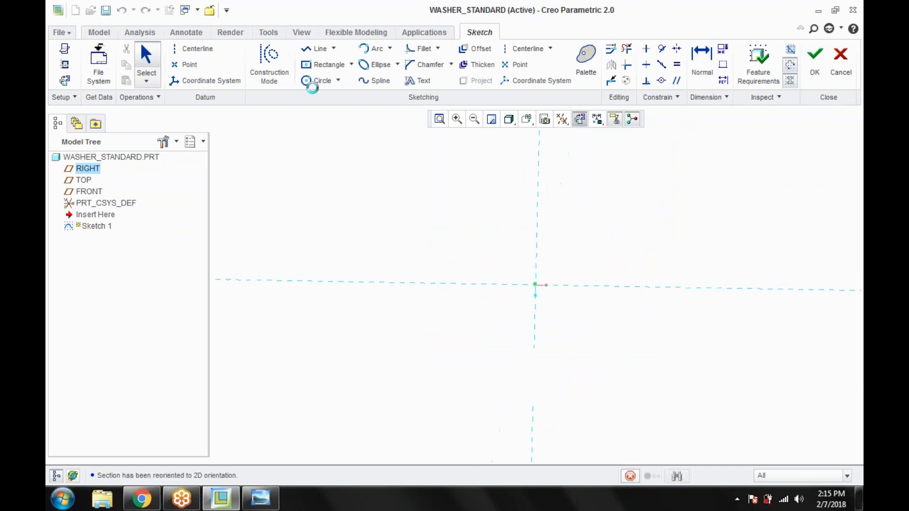
Sketch a circle centred on the origin and set its diameter to 11 mm
left_click(308, 81)
left_click(536, 285)
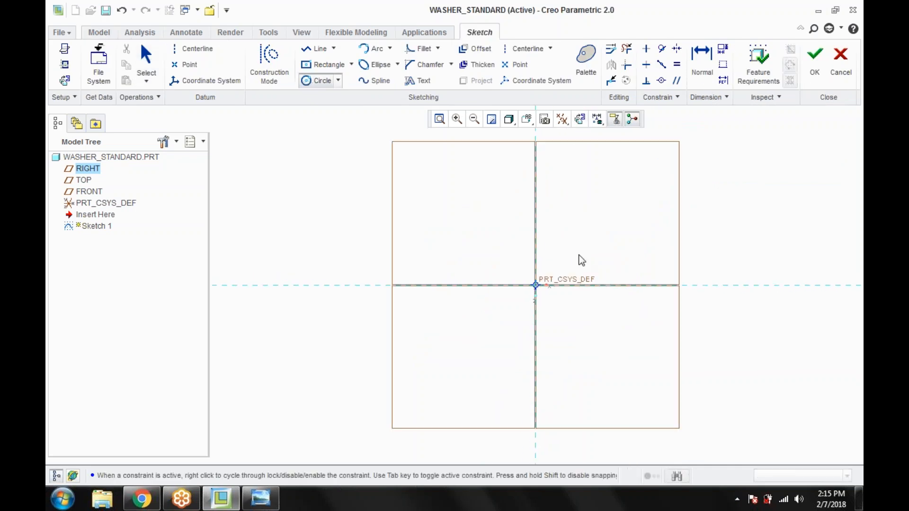
left_click(602, 244)
middle_click(602, 244)
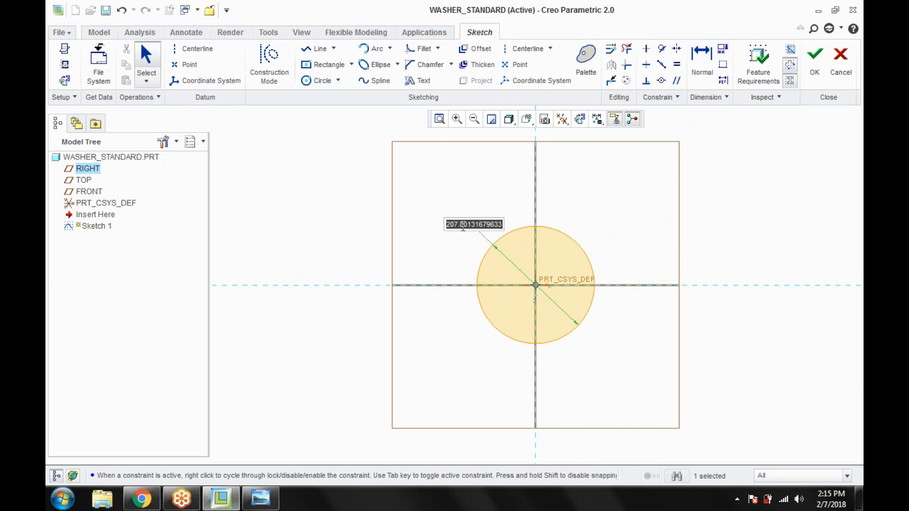
type("11")
key("Return")
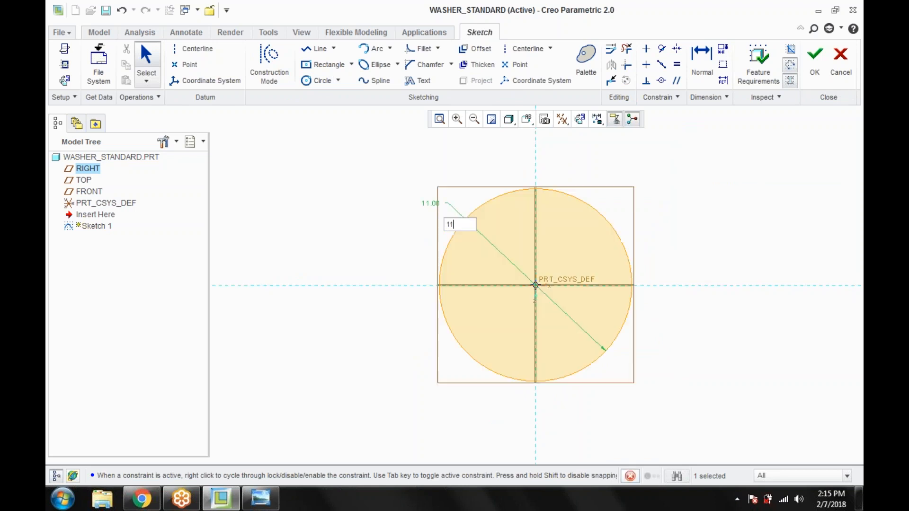
Sketch a larger concentric circle about 15.4 mm in diameter around the 11 mm circle
left_click(318, 81)
left_click(554, 298)
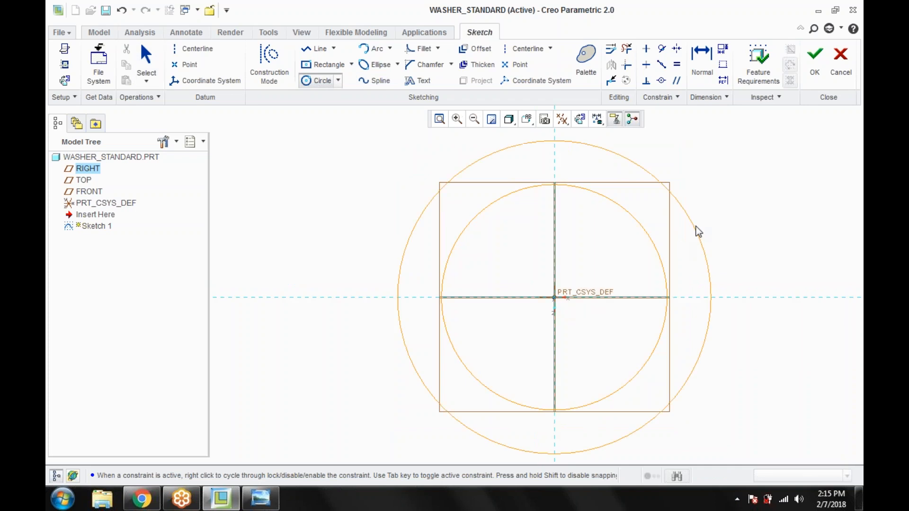
left_click(696, 229)
middle_click(377, 148)
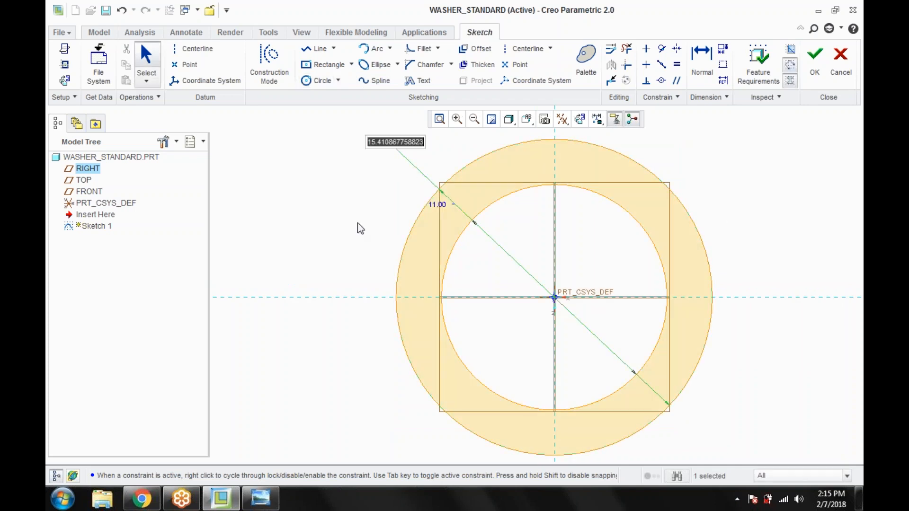
scroll(415, 204, "down", 2)
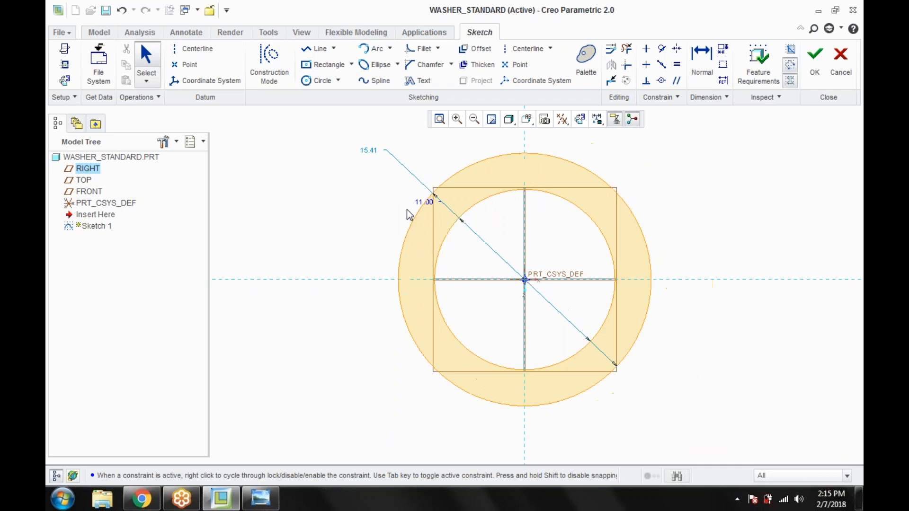
scroll(442, 206, "up", 1)
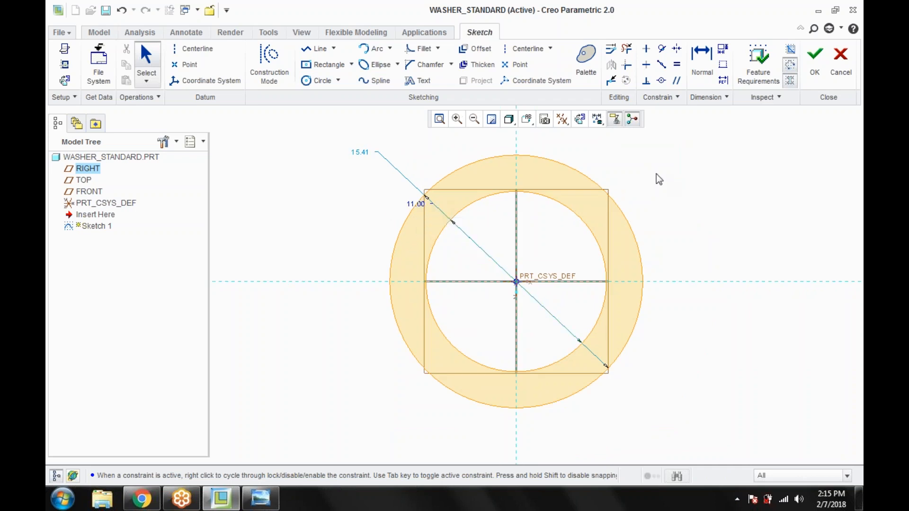
Add the sketch relation sd1=sd0*2 so the outer diameter is twice the inner diameter, and finish the sketch
left_click(268, 33)
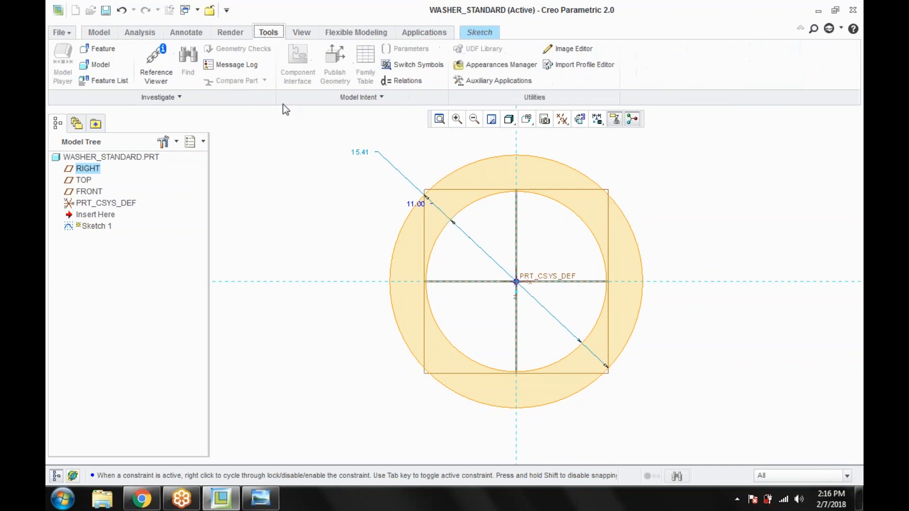
left_click(401, 80)
left_click_drag(525, 40, 631, 173)
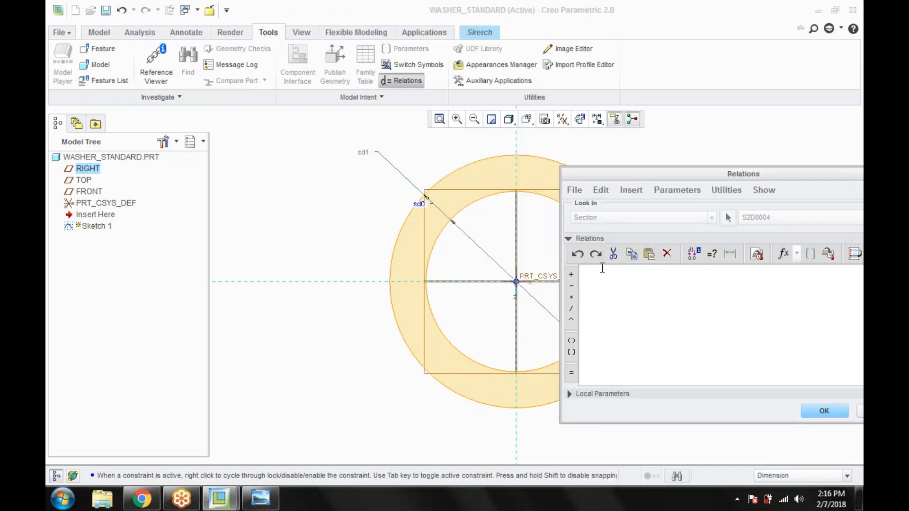
left_click(365, 156)
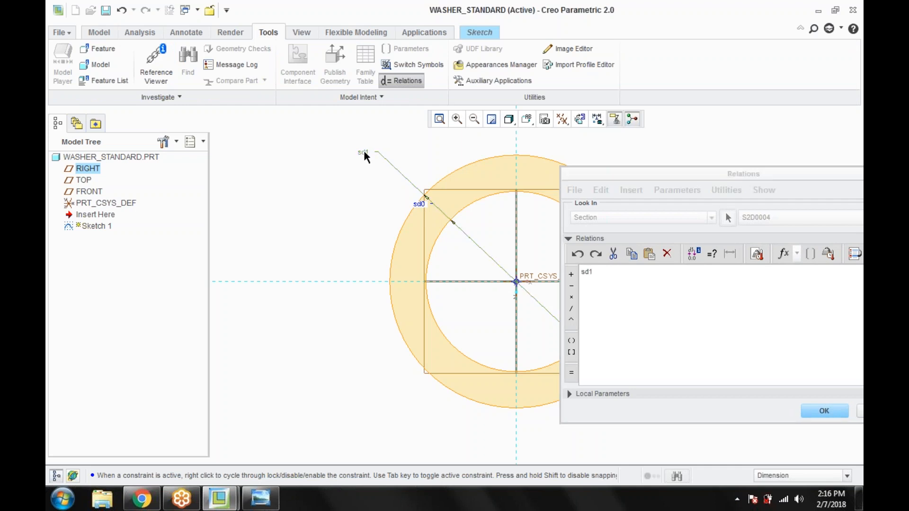
left_click(616, 278)
type("=")
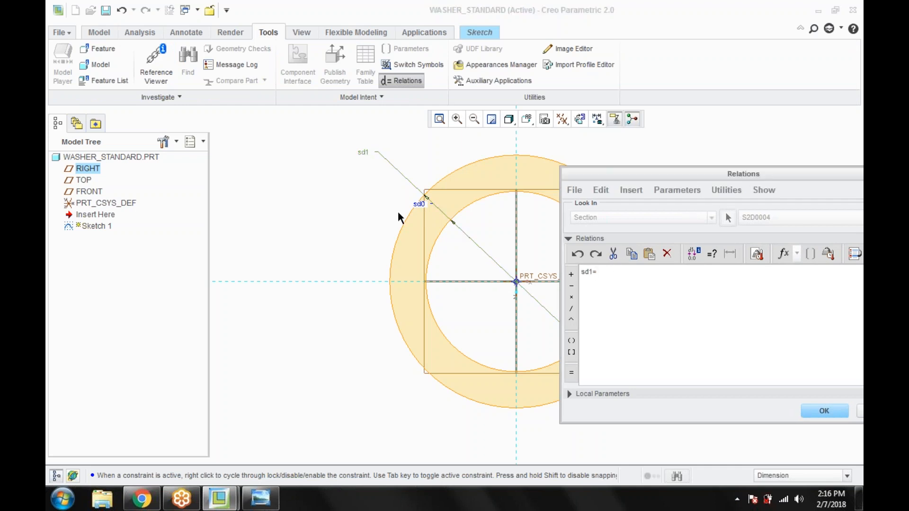
left_click(418, 204)
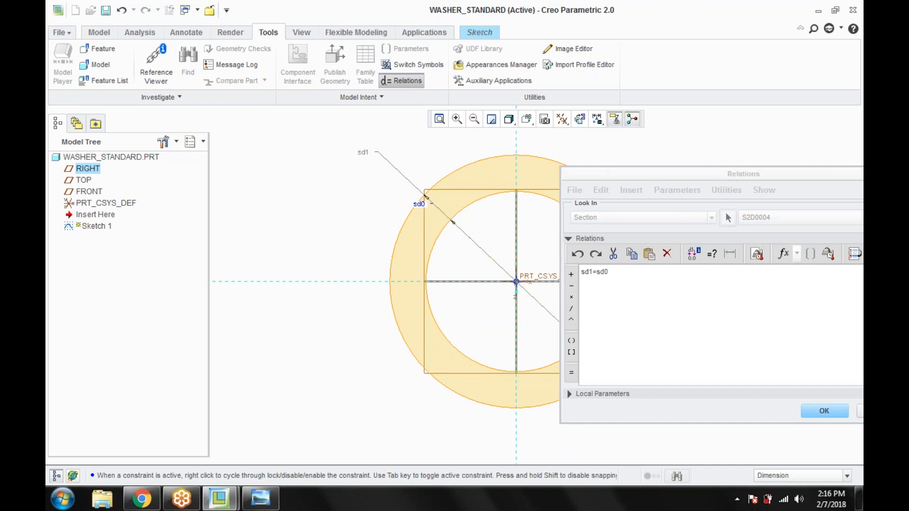
left_click(632, 275)
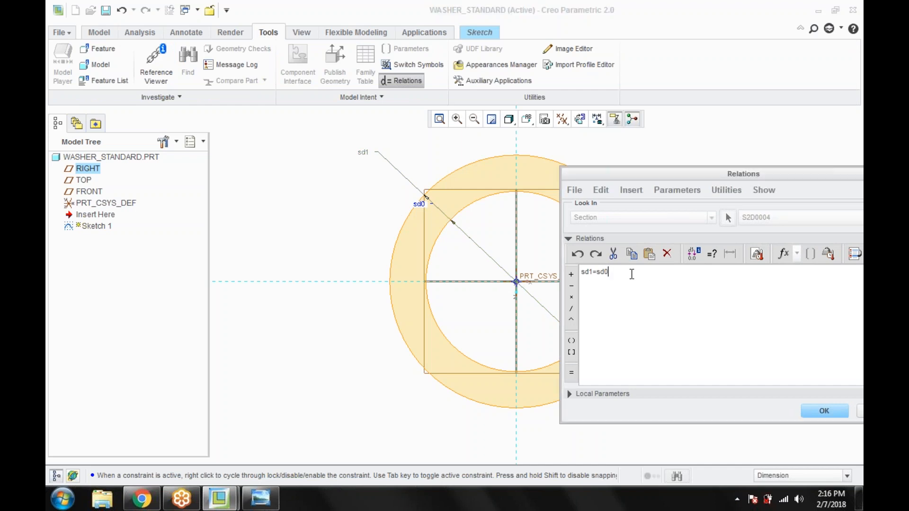
type("*")
left_click_drag(663, 177, 521, 156)
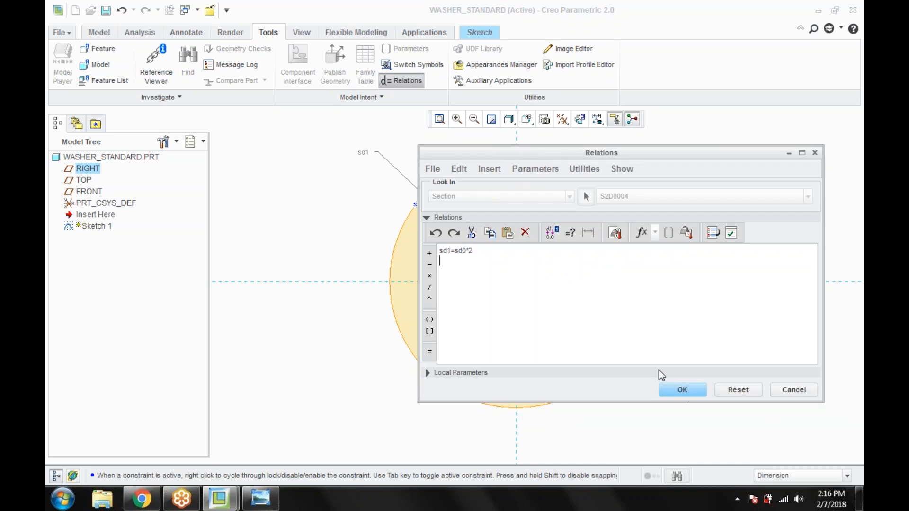
left_click(682, 390)
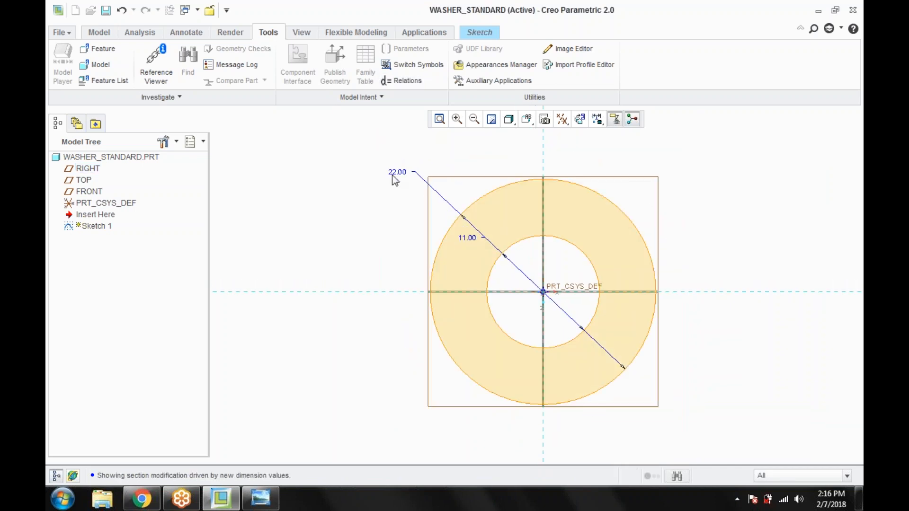
left_click(478, 34)
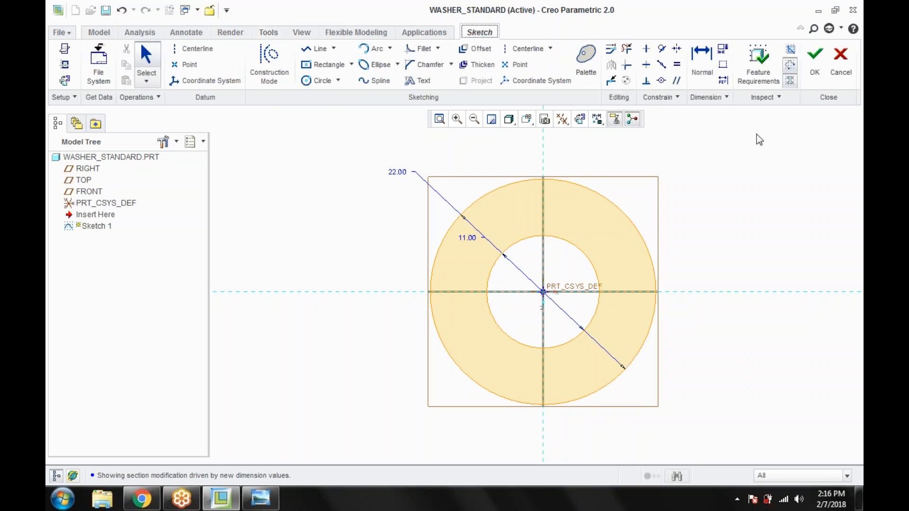
left_click(815, 66)
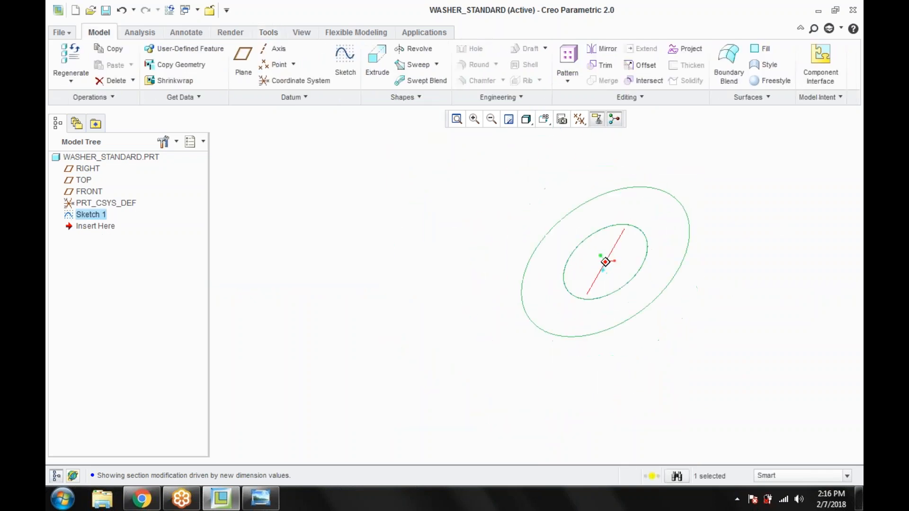
Extrude the ring sketch symmetrically about its plane to a total depth of 2 mm
left_click(376, 71)
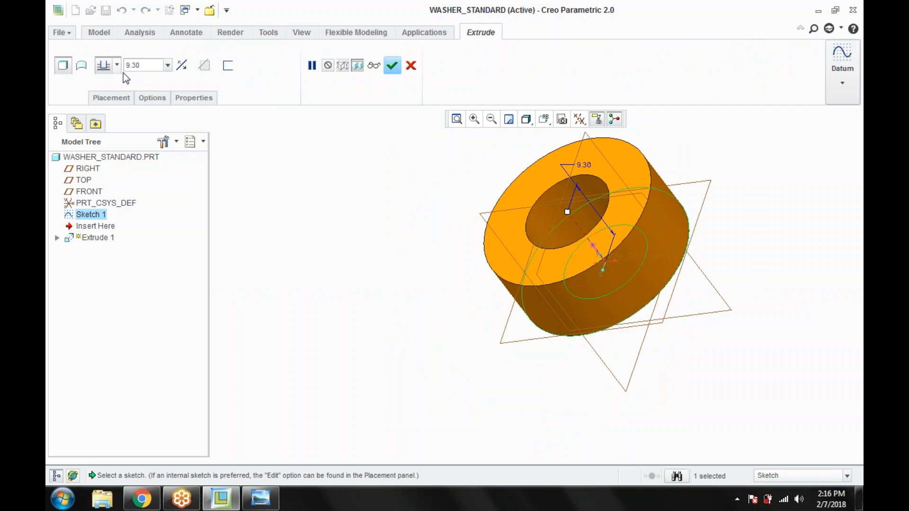
left_click(117, 66)
left_click(104, 97)
double_click(142, 67)
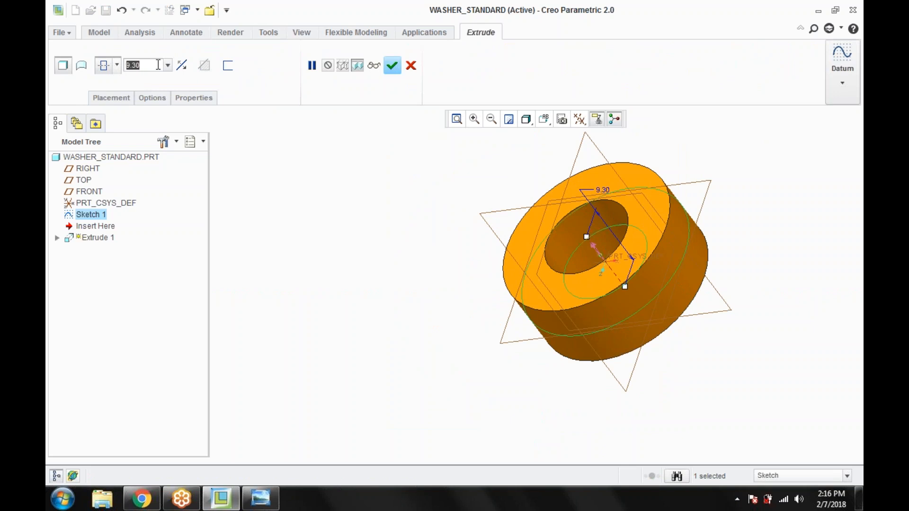
type("2")
key("Return")
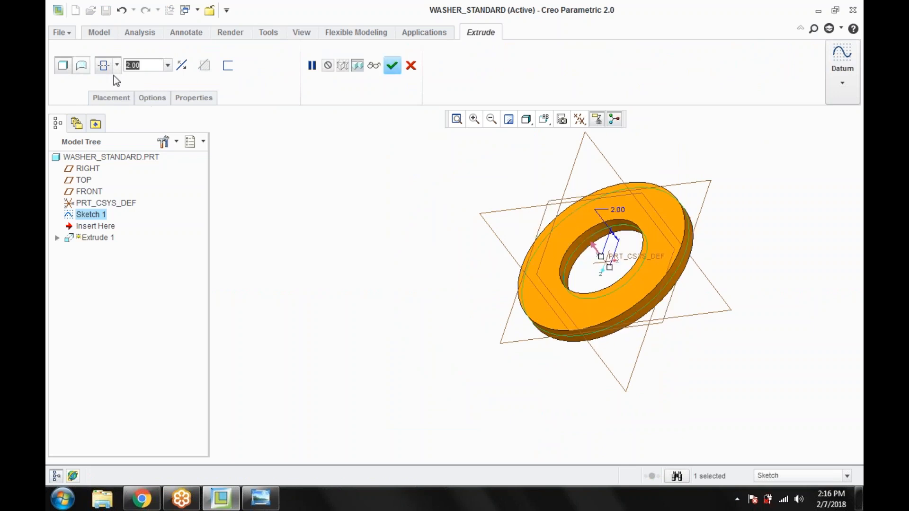
left_click(392, 65)
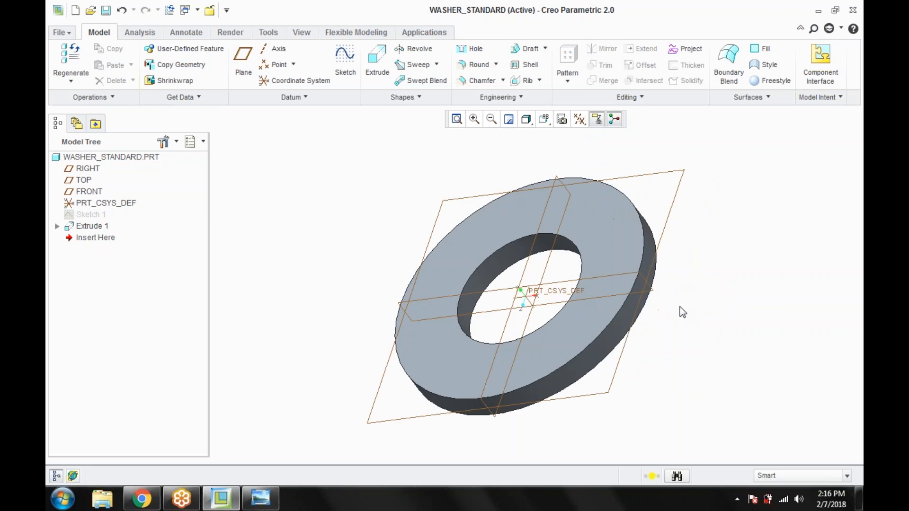
Open the part-level relations and display the dimension symbols of the washer's extrusion
middle_click_drag(684, 250, 674, 254)
key("ctrl+d")
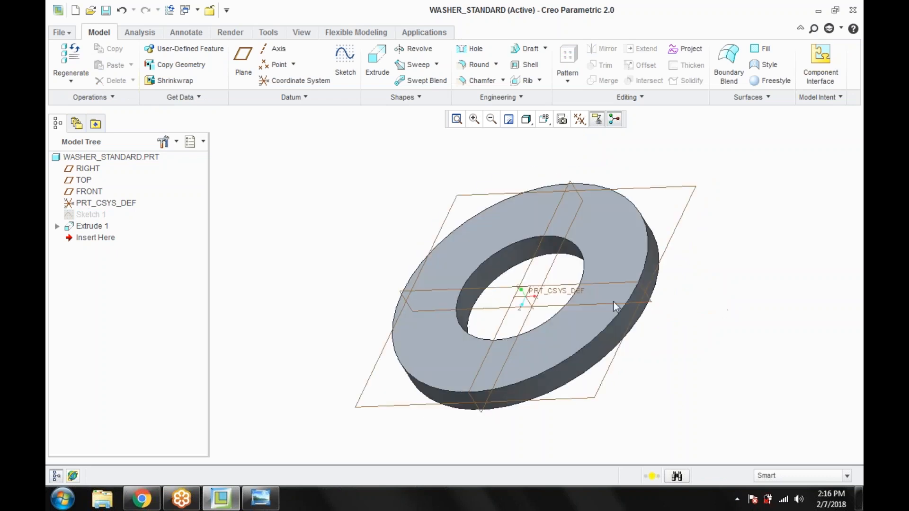
middle_click_drag(306, 245, 289, 254)
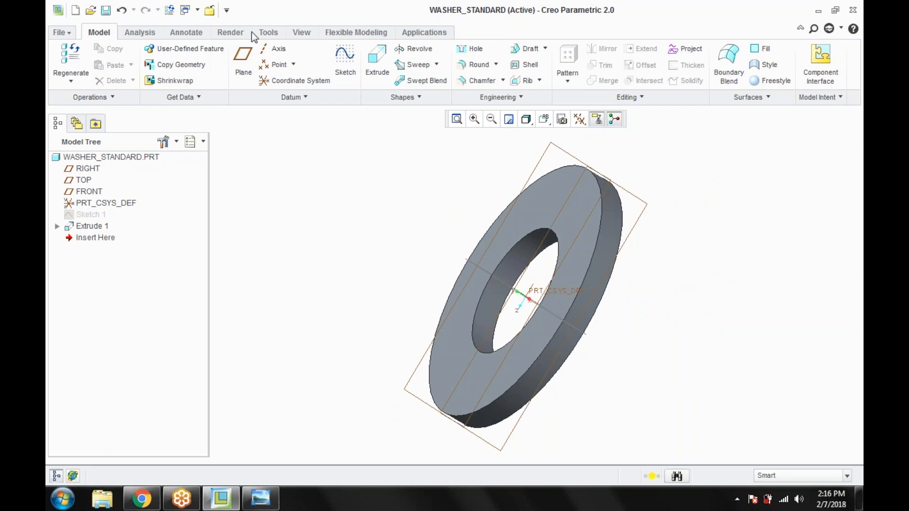
left_click(268, 32)
left_click(401, 80)
left_click_drag(524, 155, 689, 153)
scroll(513, 261, "down", 4)
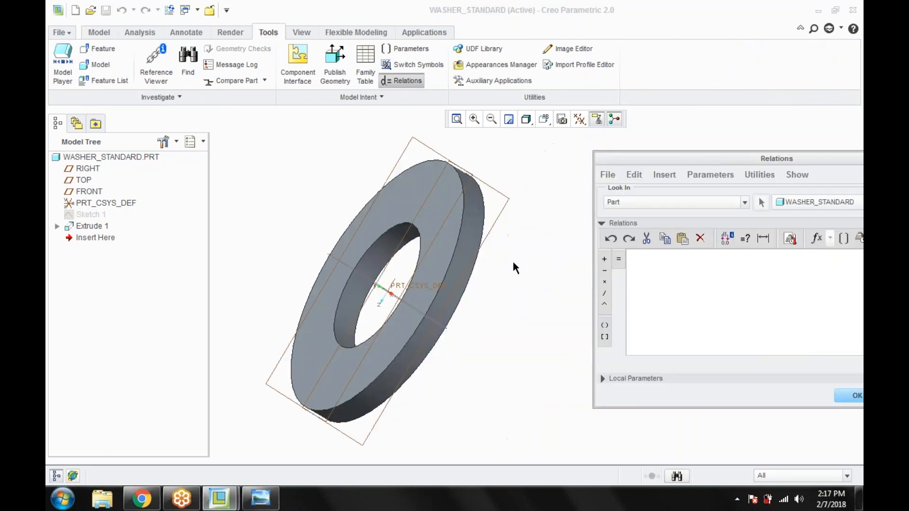
left_click(363, 251)
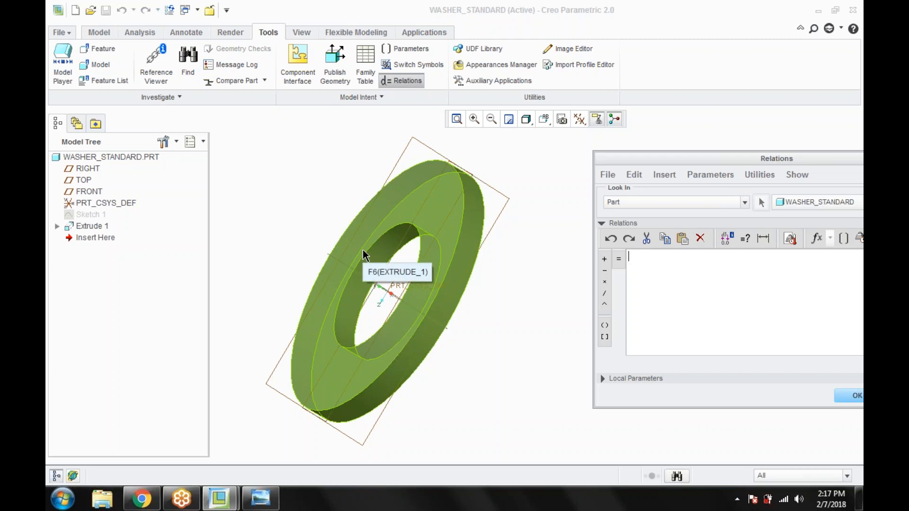
left_click(363, 249)
middle_click_drag(269, 250, 304, 182)
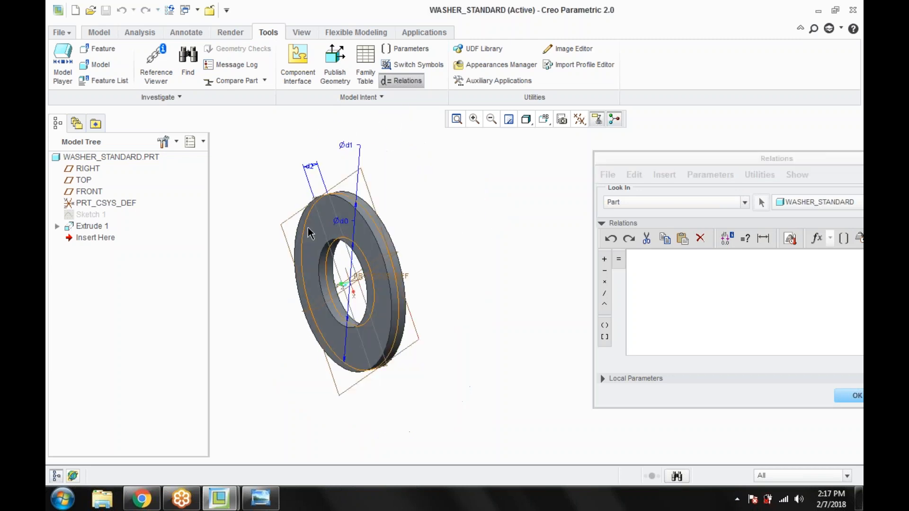
Add the part relation d2=d0/5 to drive the washer's thickness from its inner diameter, and regenerate the model
left_click(313, 173)
type("=")
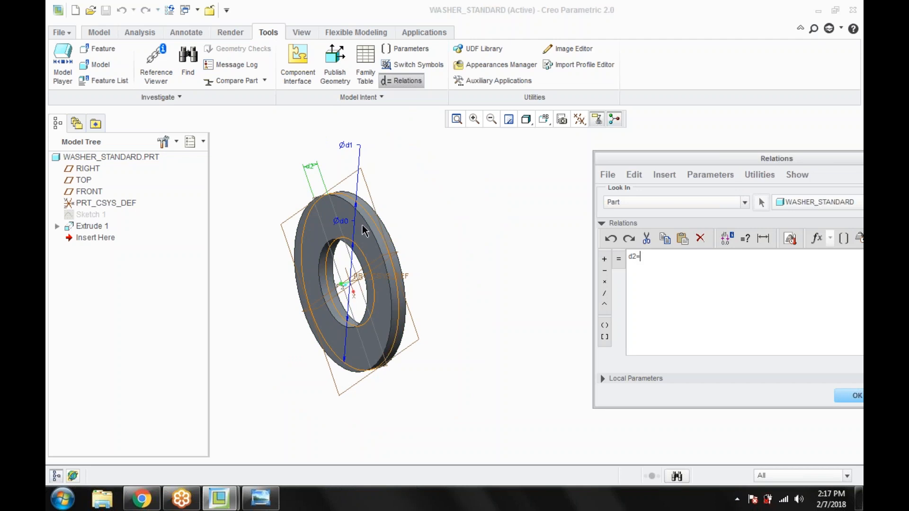
left_click(341, 222)
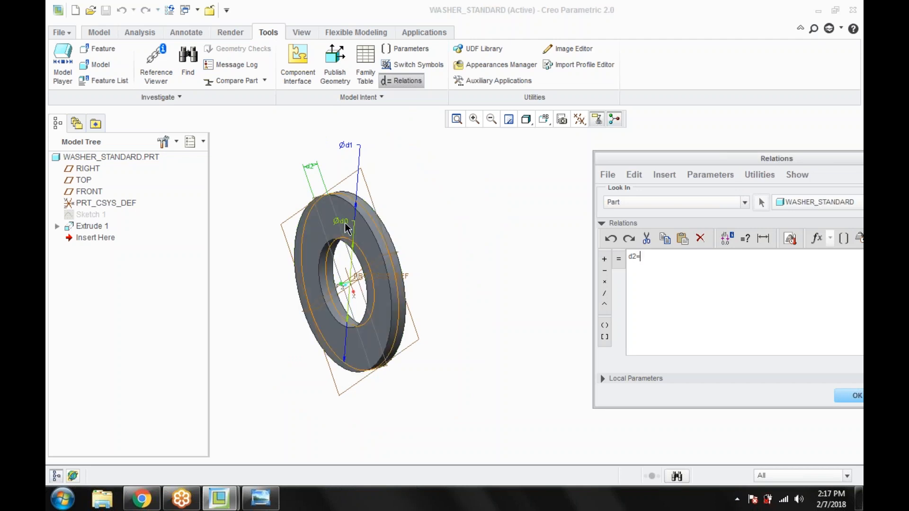
left_click(663, 256)
type("/5")
key("Return")
left_click_drag(670, 159, 536, 153)
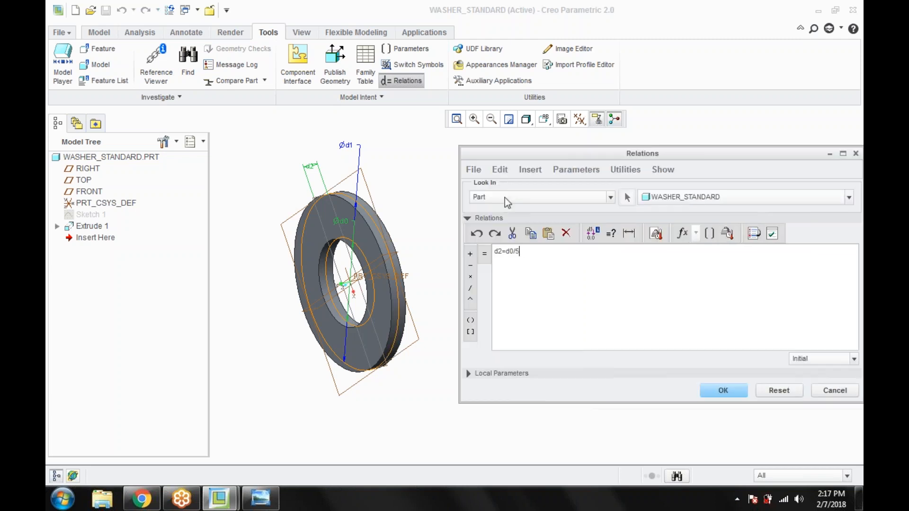
left_click(731, 392)
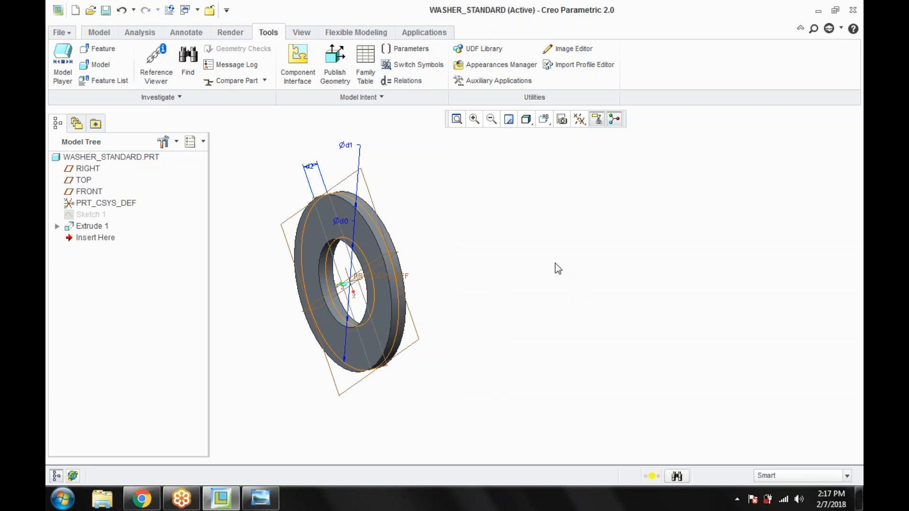
key("ctrl+g")
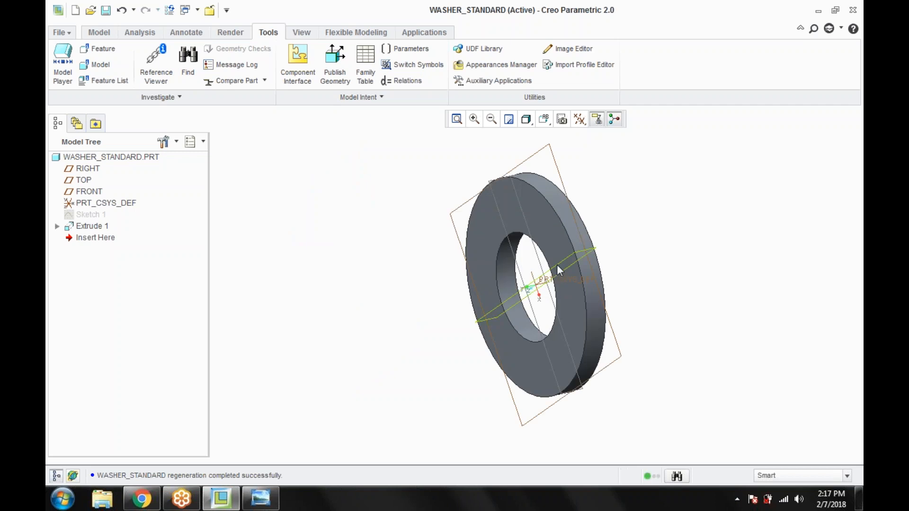
key("ctrl+d")
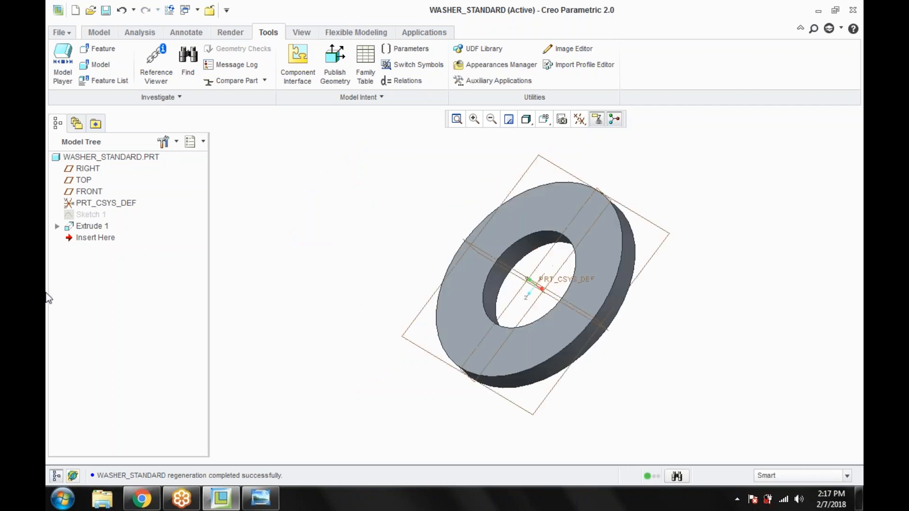
Display the dimensions of the washer's extrusion and examine its diameters and thickness from several angles
left_click(93, 226)
right_click(105, 229)
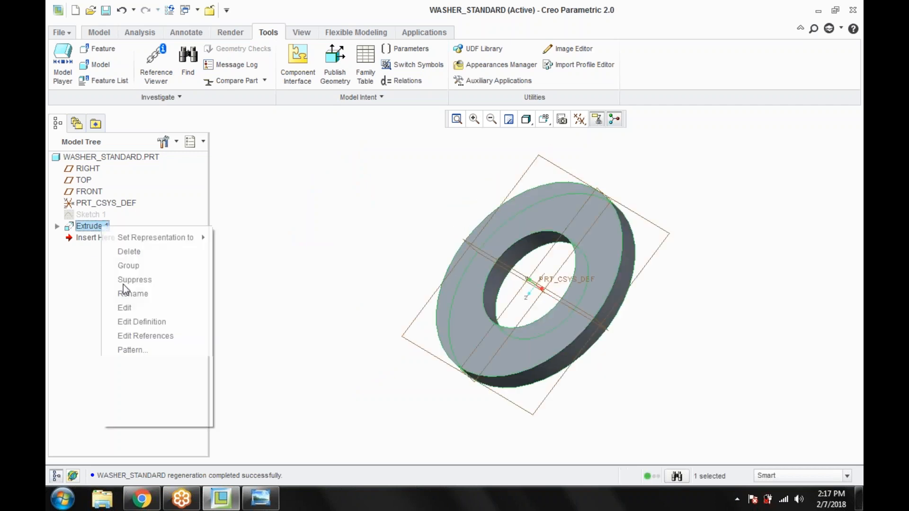
left_click(129, 308)
middle_click_drag(412, 251, 453, 186)
scroll(492, 189, "up", 2)
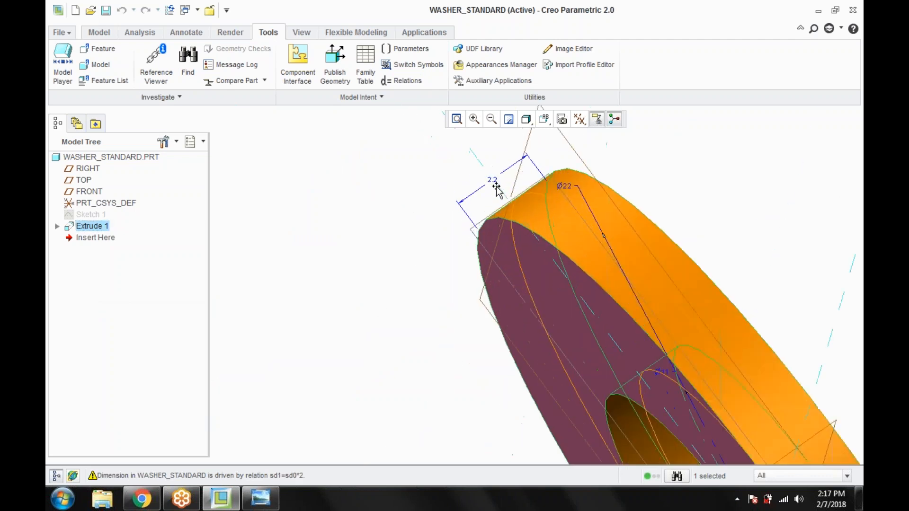
scroll(428, 238, "down", 1)
scroll(414, 247, "down", 2)
middle_click_drag(413, 247, 433, 255)
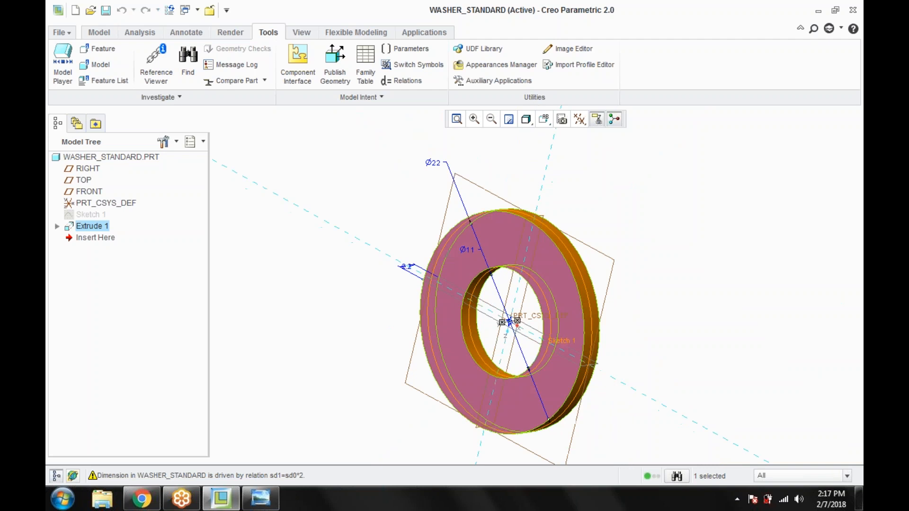
double_click(639, 209)
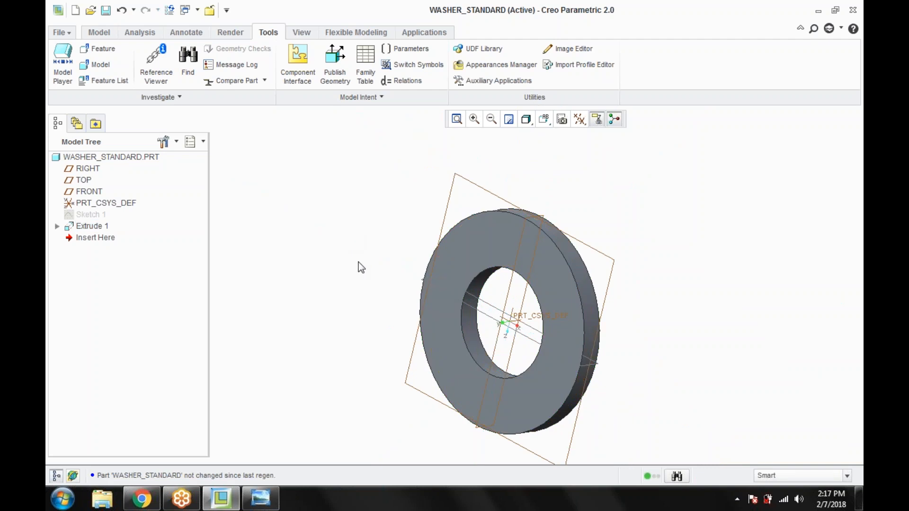
middle_click_drag(408, 243, 382, 245)
scroll(382, 245, "up", 1)
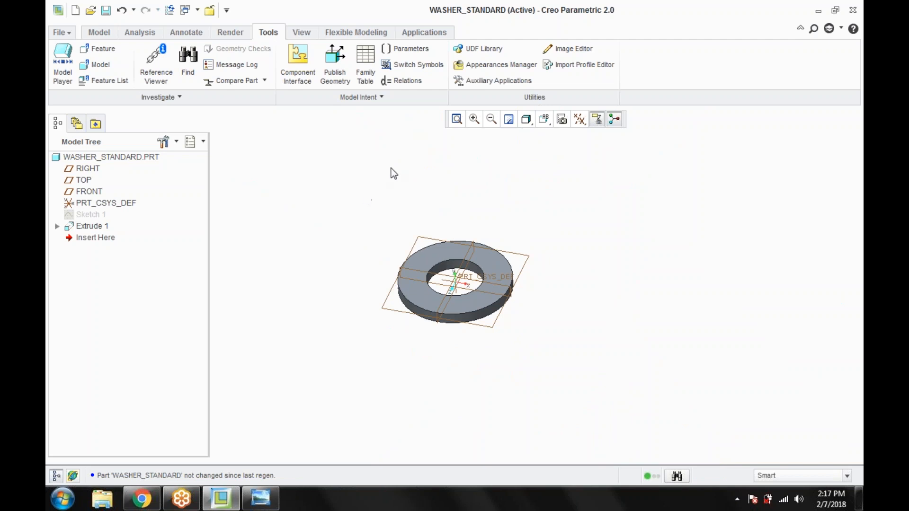
Open the washer's family table and start adding columns with Dimension as the item type
left_click(365, 76)
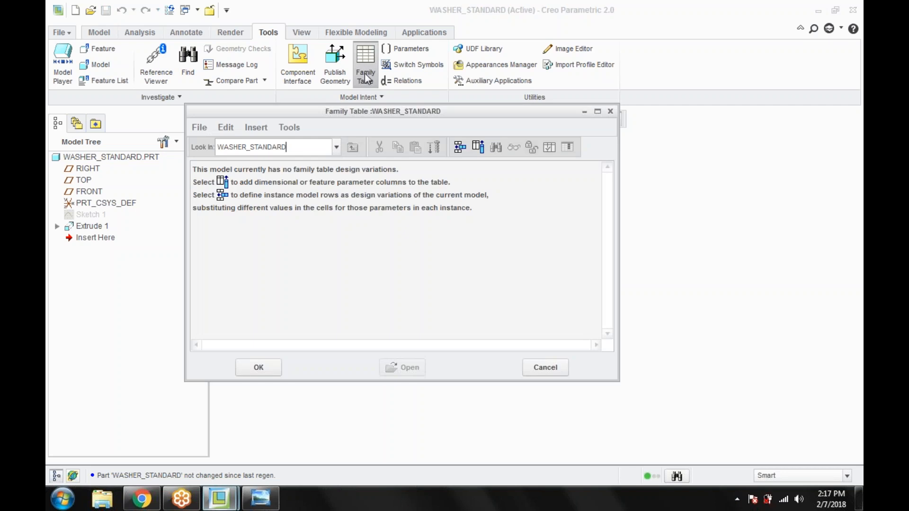
left_click_drag(456, 109, 702, 74)
scroll(411, 239, "down", 5)
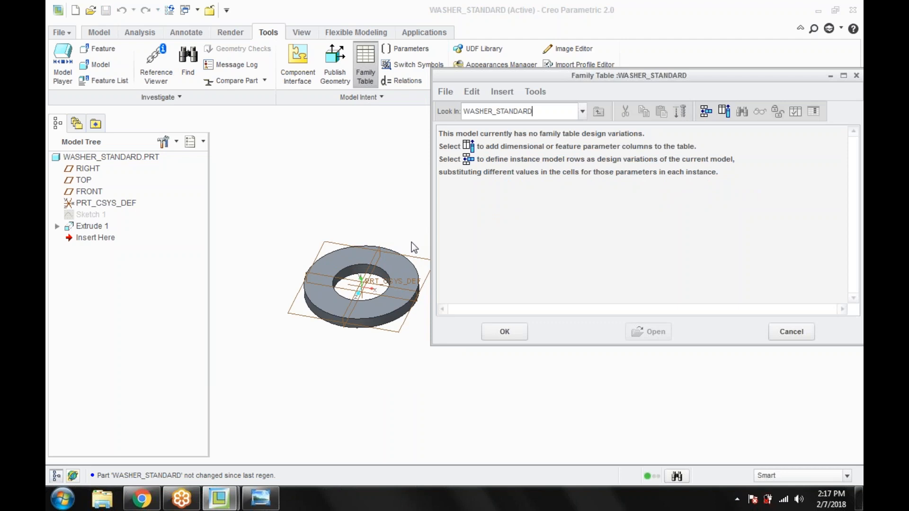
left_click(728, 119)
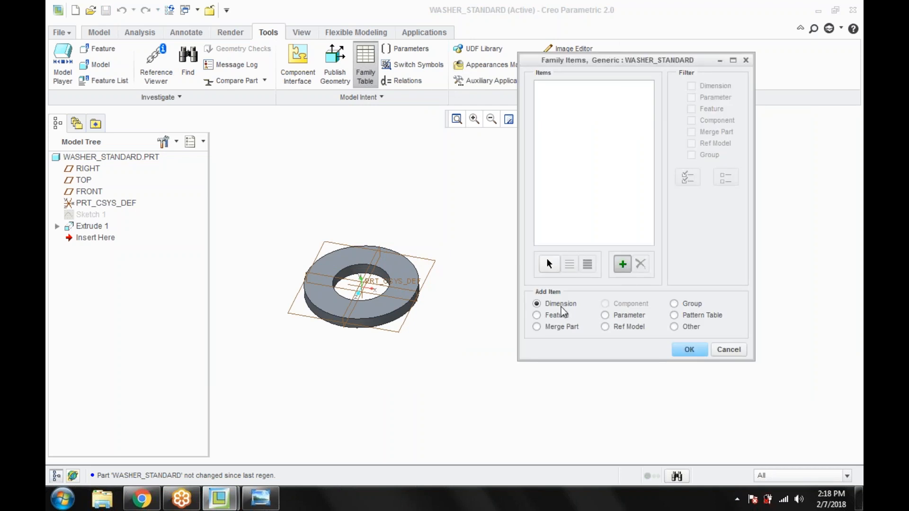
left_click(562, 316)
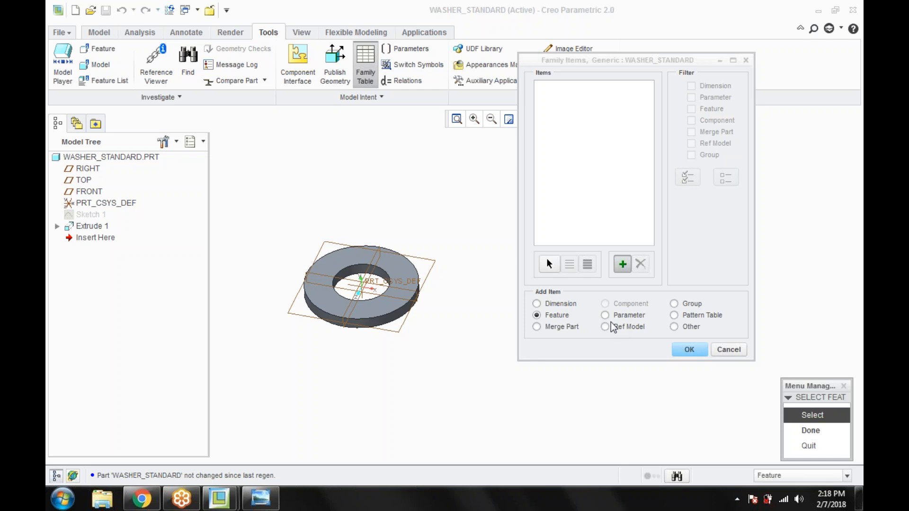
left_click(559, 304)
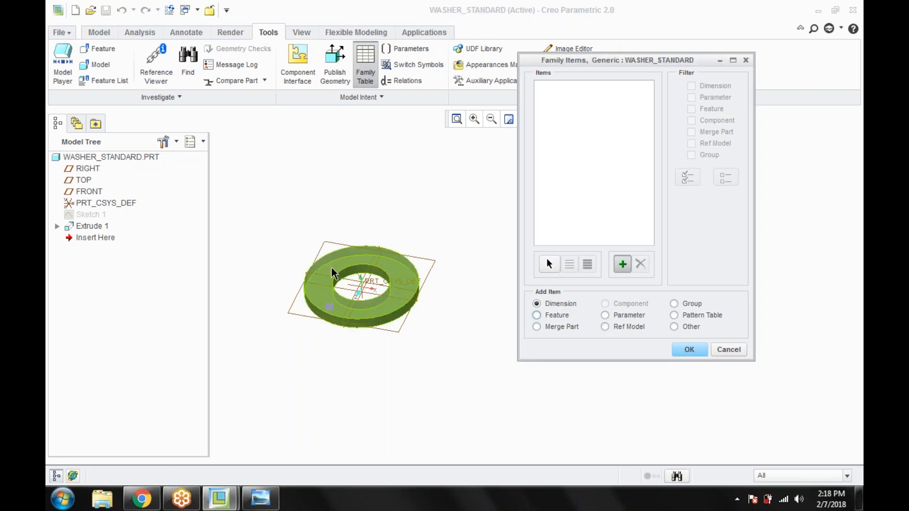
Add the inner diameter d0, outer diameter d1 and thickness d2 as columns of the family table
left_click(345, 261)
middle_click_drag(357, 230, 315, 261)
scroll(316, 262, "up", 3)
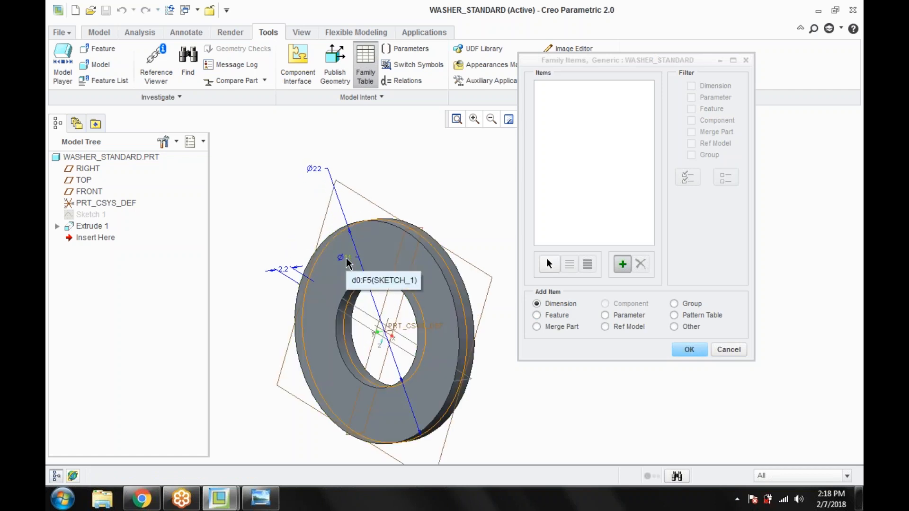
left_click(347, 260)
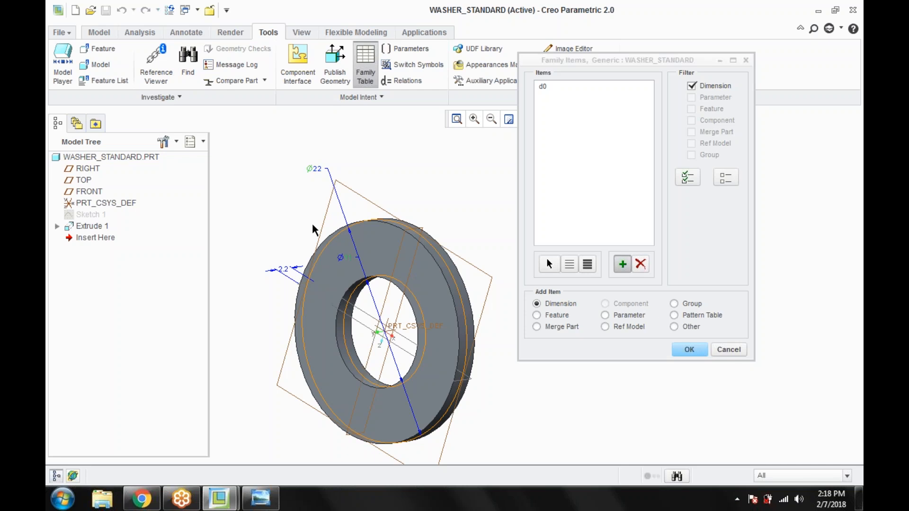
left_click(315, 169)
left_click(281, 271)
left_click(689, 350)
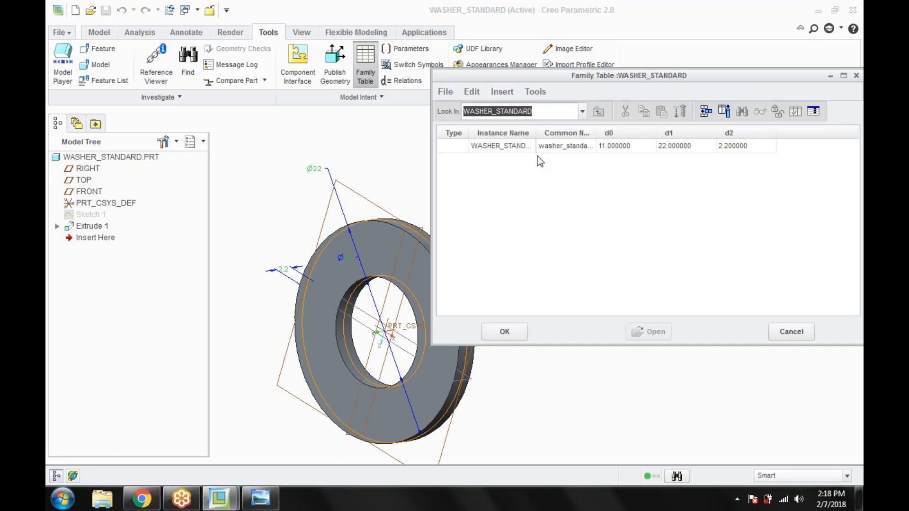
Insert an instance row below the generic washer in the family table
left_click(748, 179)
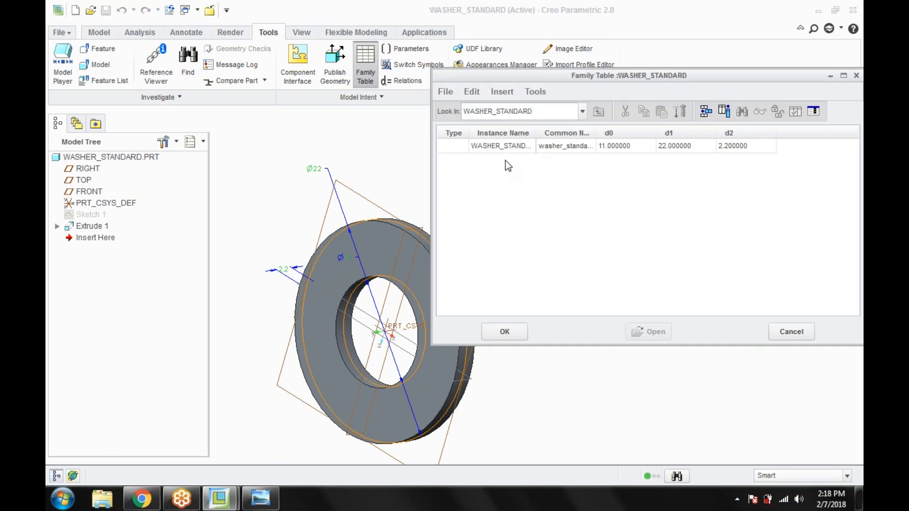
left_click(478, 149)
right_click(477, 149)
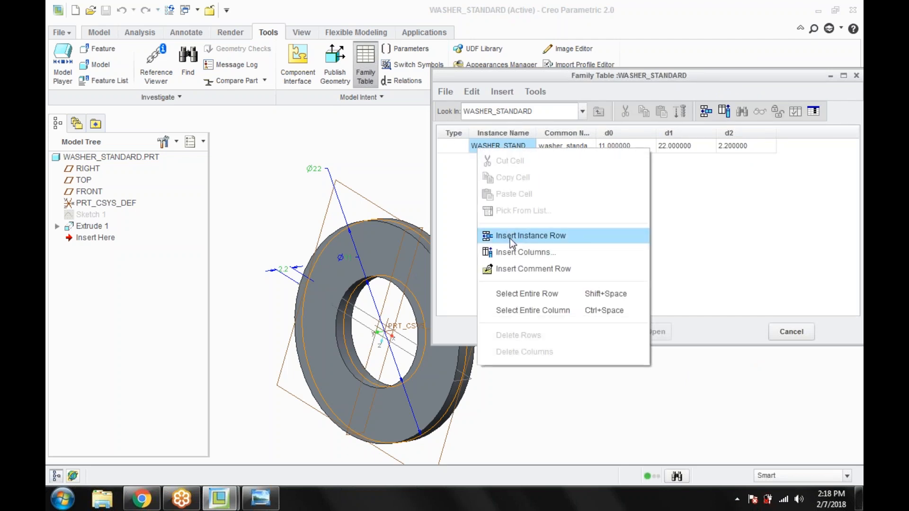
left_click(518, 294)
right_click(483, 149)
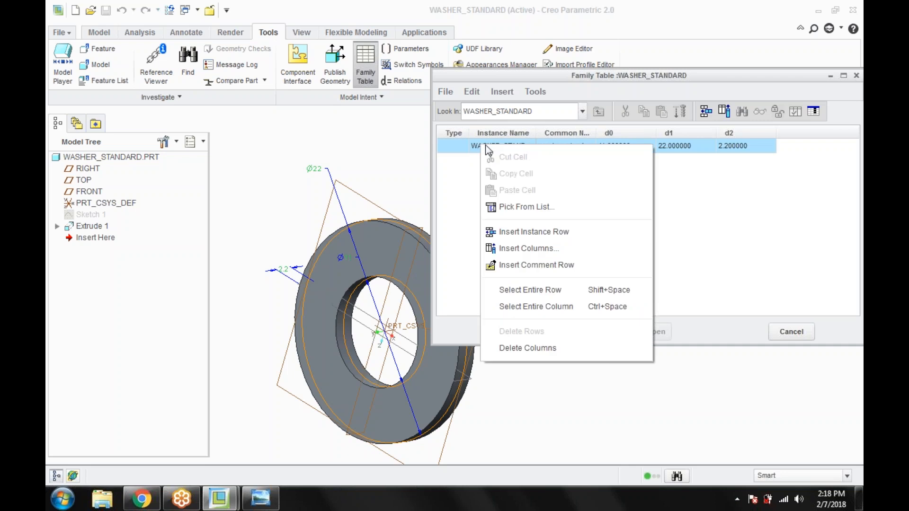
left_click(536, 232)
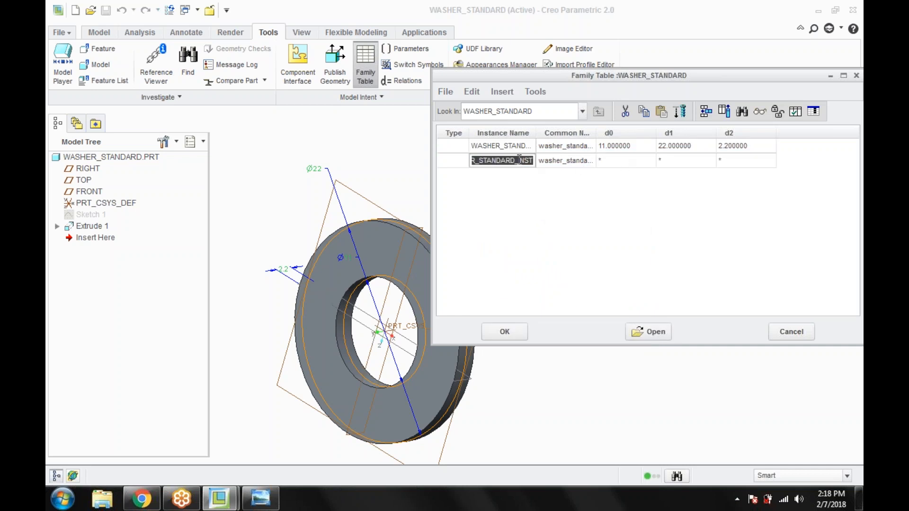
right_click(503, 161)
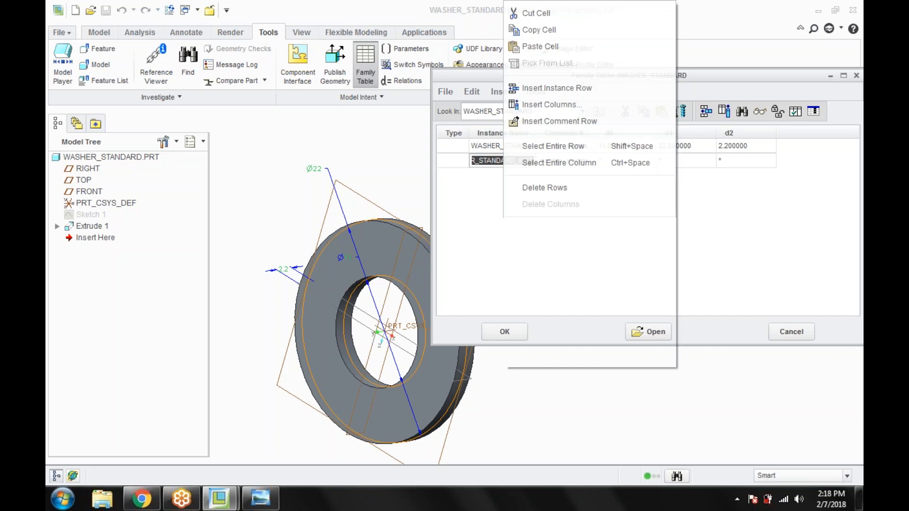
left_click(514, 162)
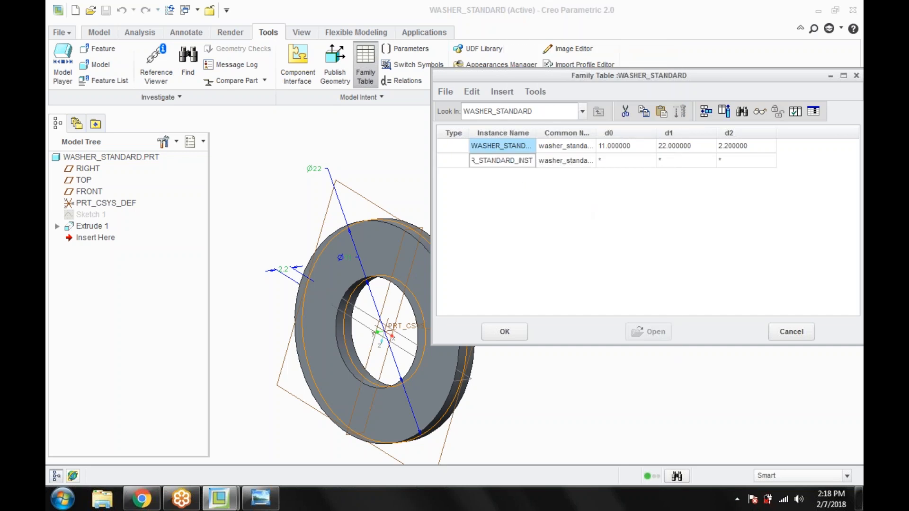
right_click(502, 162)
left_click(702, 229)
left_click(563, 161)
Patternize the inserted washer instance with a quantity of 5 in Direction1
left_click(517, 161)
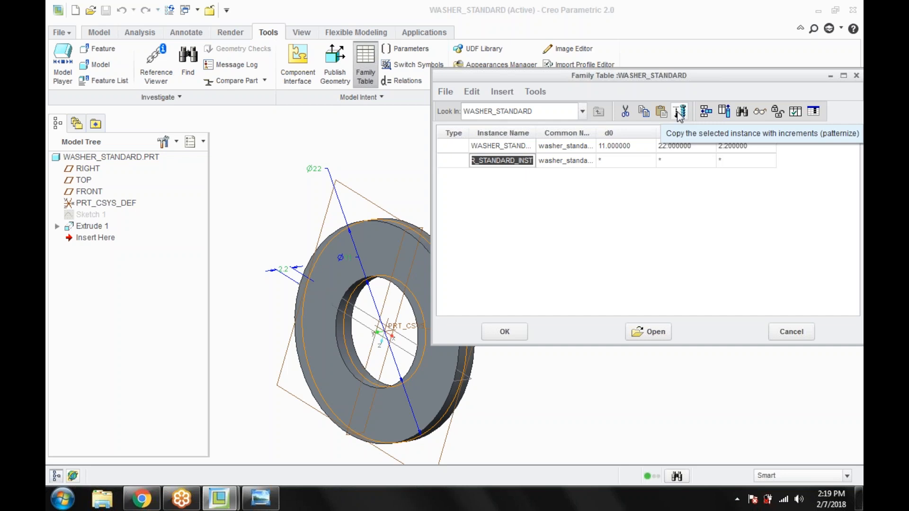
left_click(680, 113)
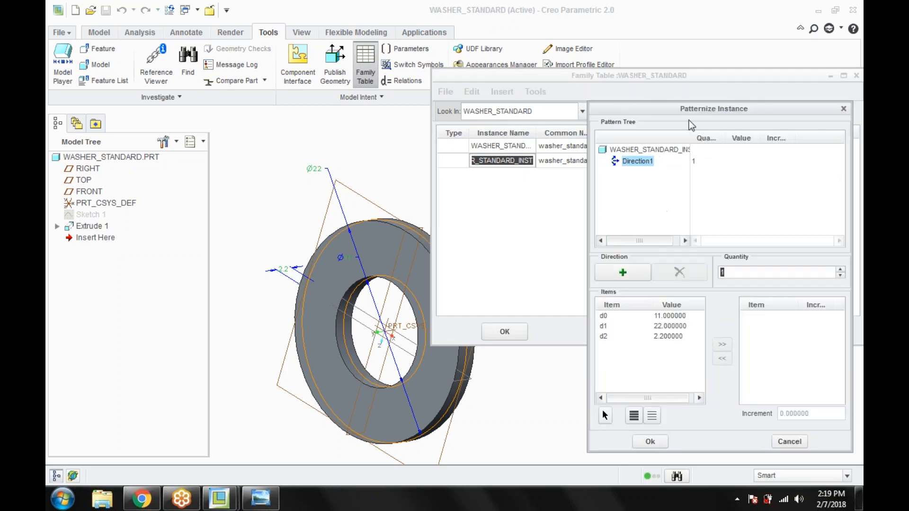
left_click_drag(668, 111, 606, 28)
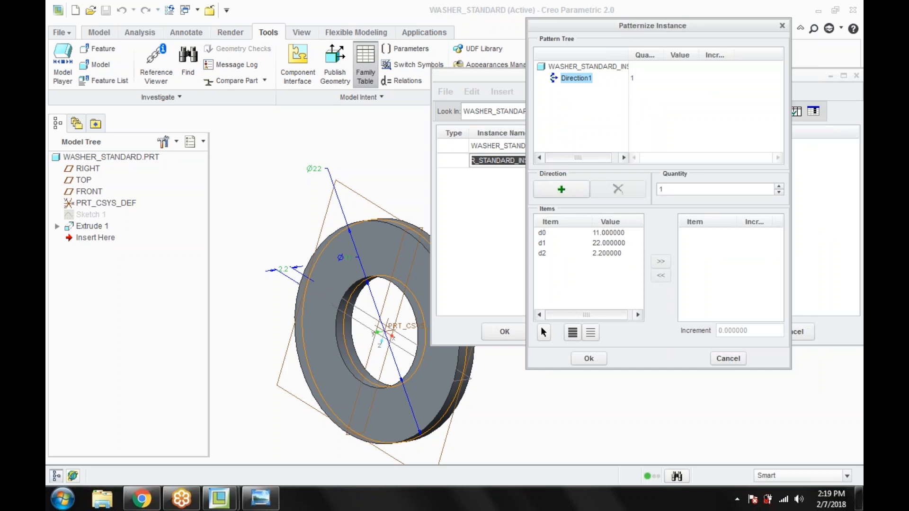
type("55")
double_click(667, 189)
type("5")
key("Return")
Add the dimensions d0, d1 and d2 to Direction1 of the instance pattern
left_click(573, 77)
left_click(545, 232)
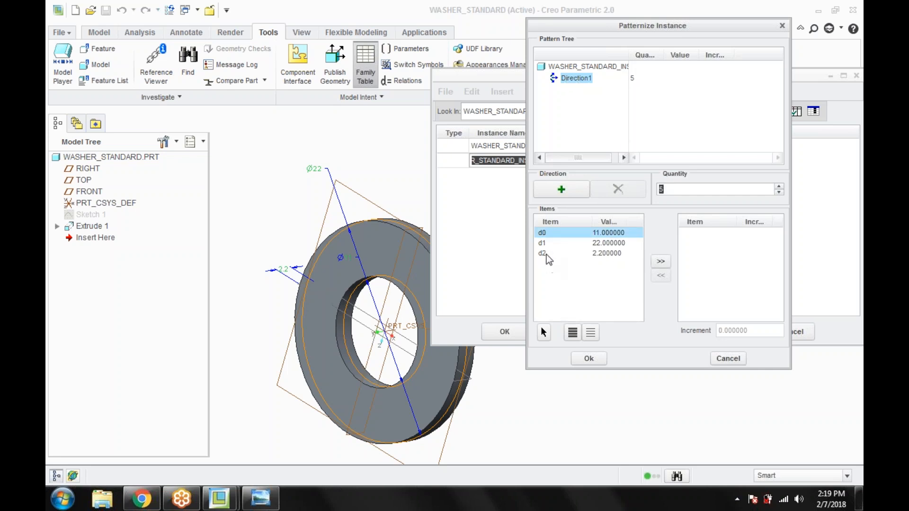
left_click(546, 253, "shift")
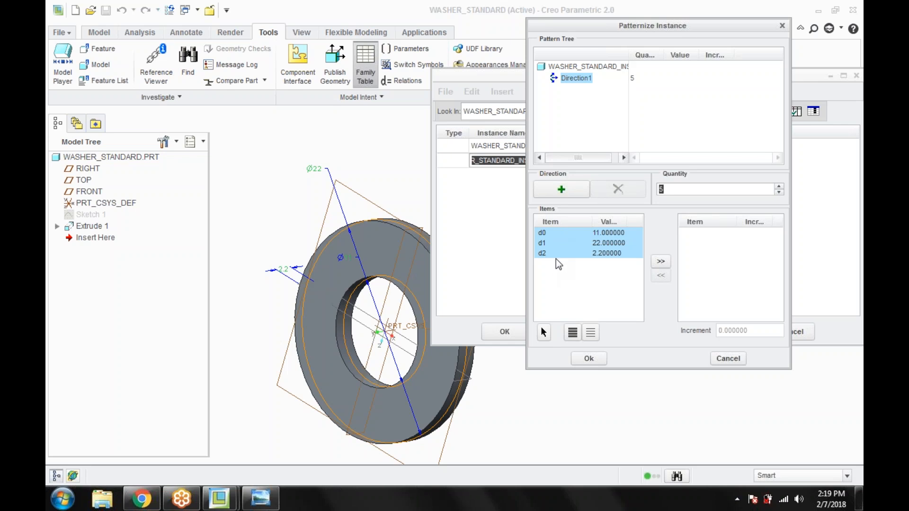
left_click(661, 262)
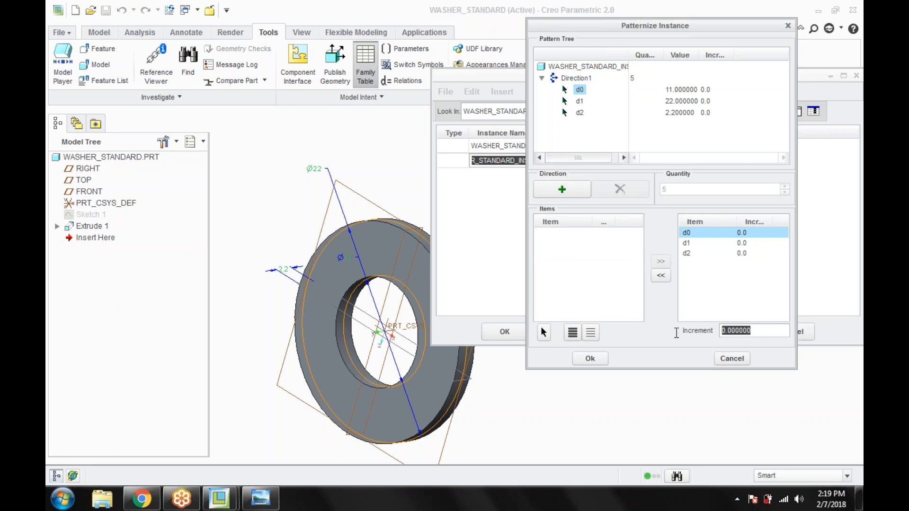
Try to set the pattern increments of d0, d1 and d2 to 2
type("2")
key("Return")
left_click(579, 100)
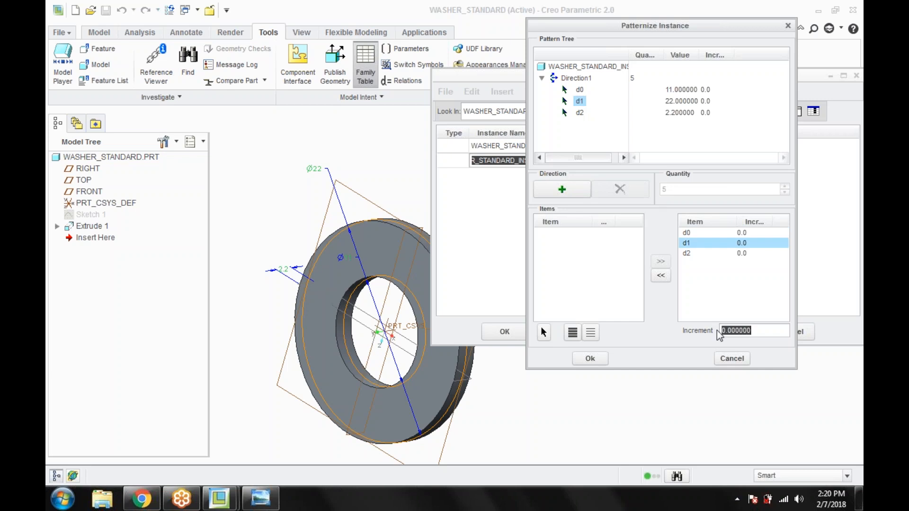
type("2")
left_click(579, 112)
type("2")
left_click(709, 286)
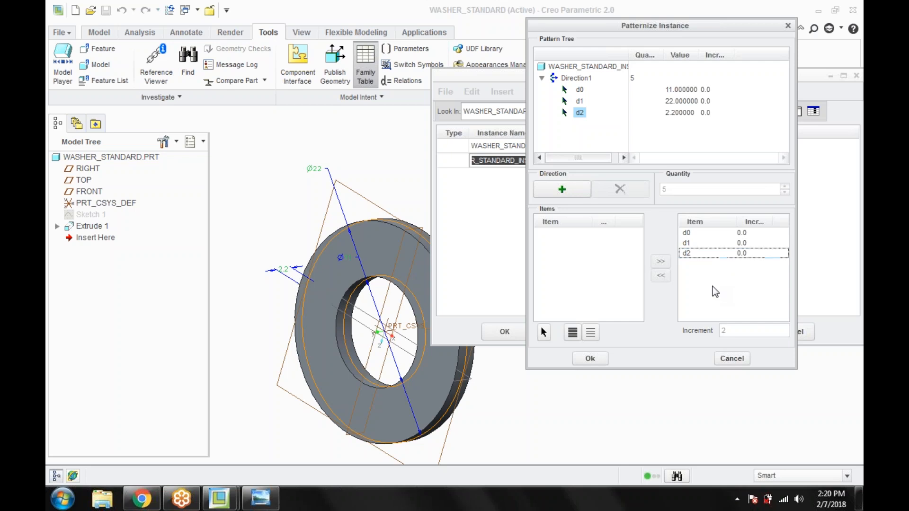
Set the increments of d0, d1 and d2 to 2 each and generate the patterned instances
left_click(687, 232)
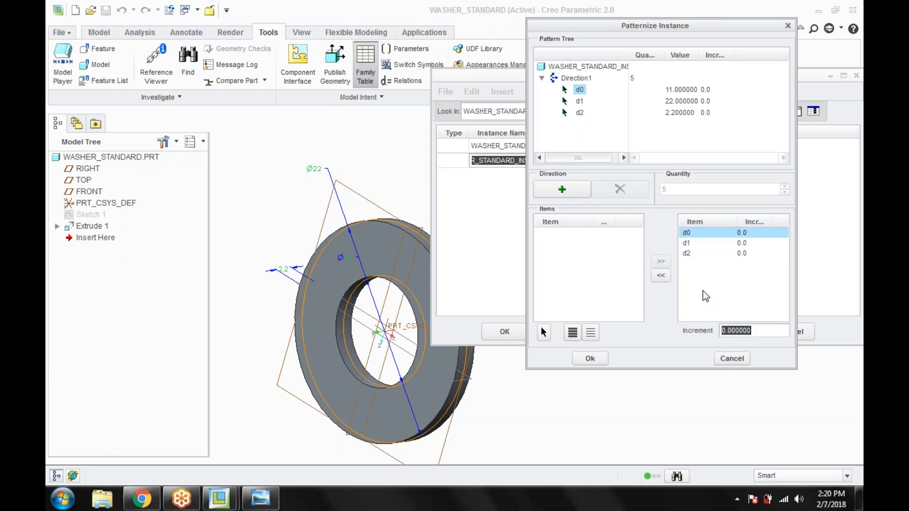
type("2")
left_click(579, 101)
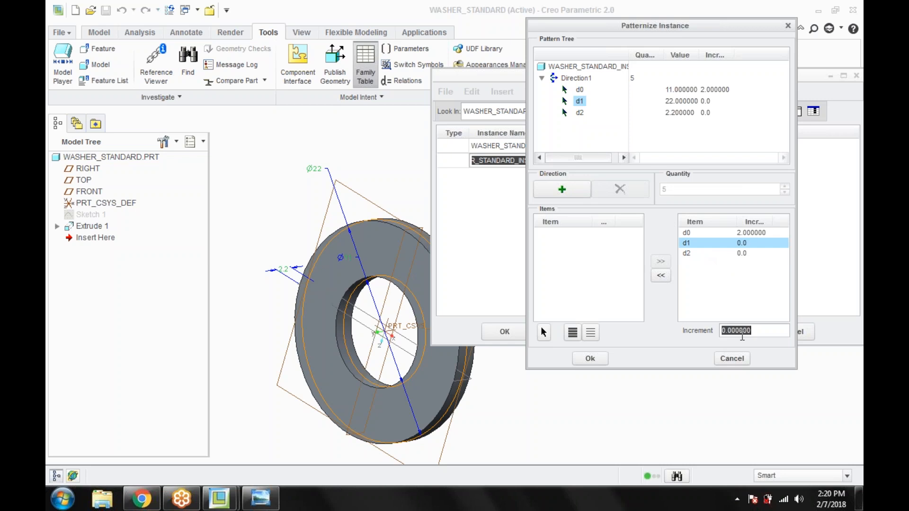
type("2")
key("Return")
type("2")
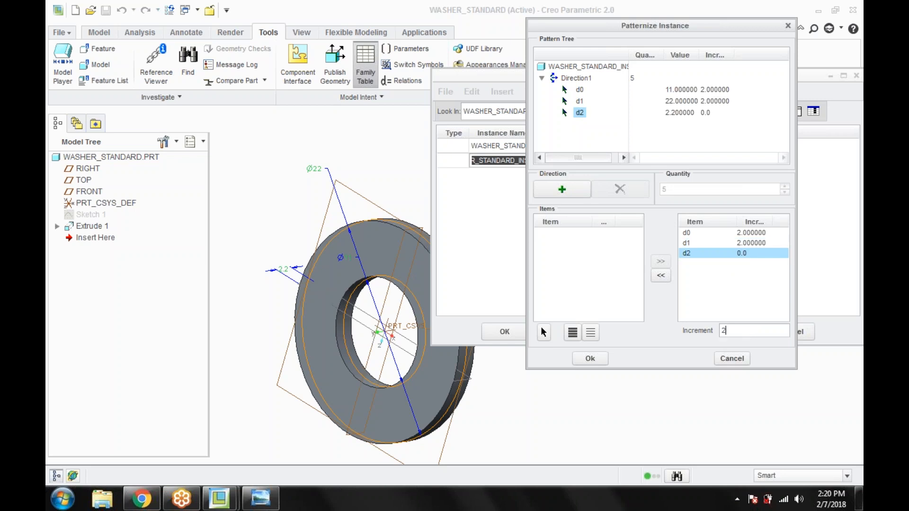
key("Return")
left_click(594, 359)
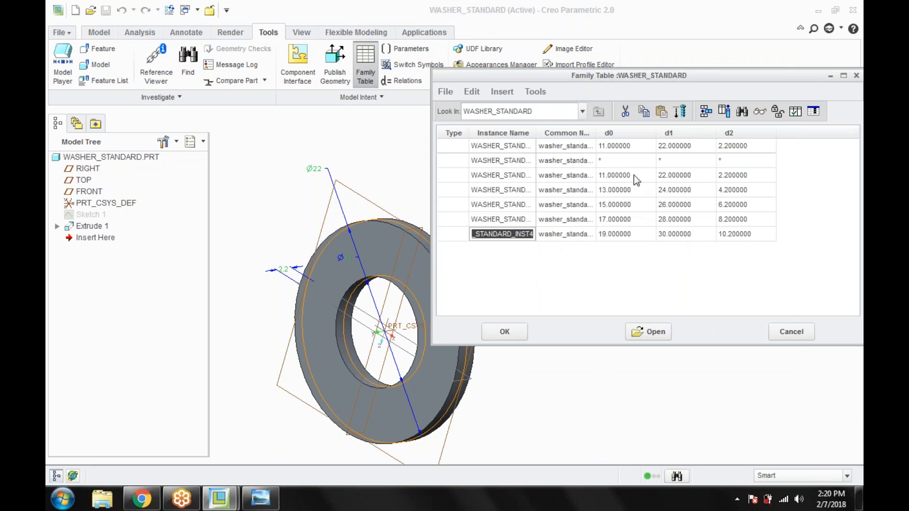
Try to remove the instance row with asterisk values by deleting its cell contents
left_click(490, 163)
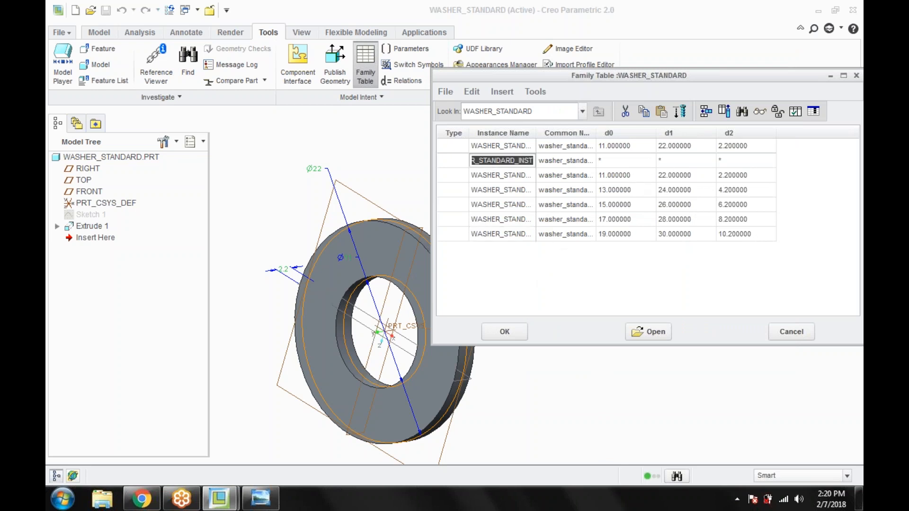
right_click(519, 164)
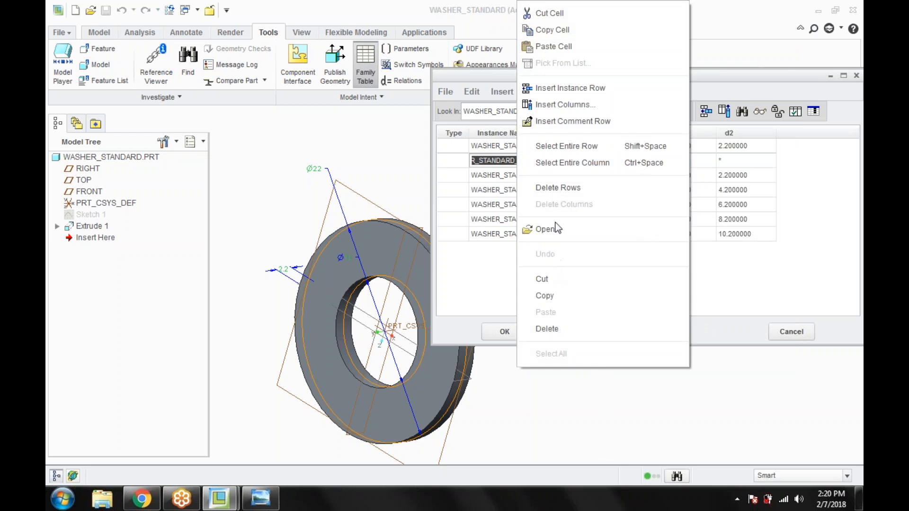
left_click(547, 329)
left_click(504, 175)
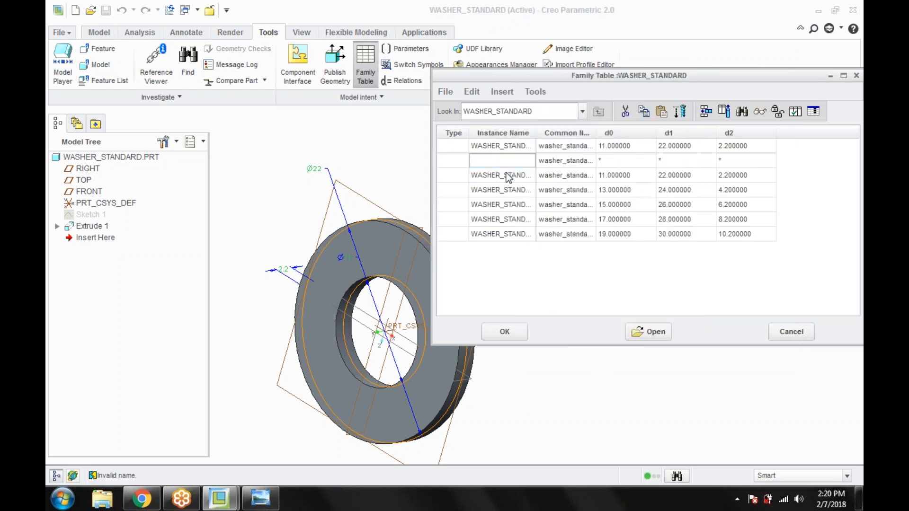
right_click(503, 161)
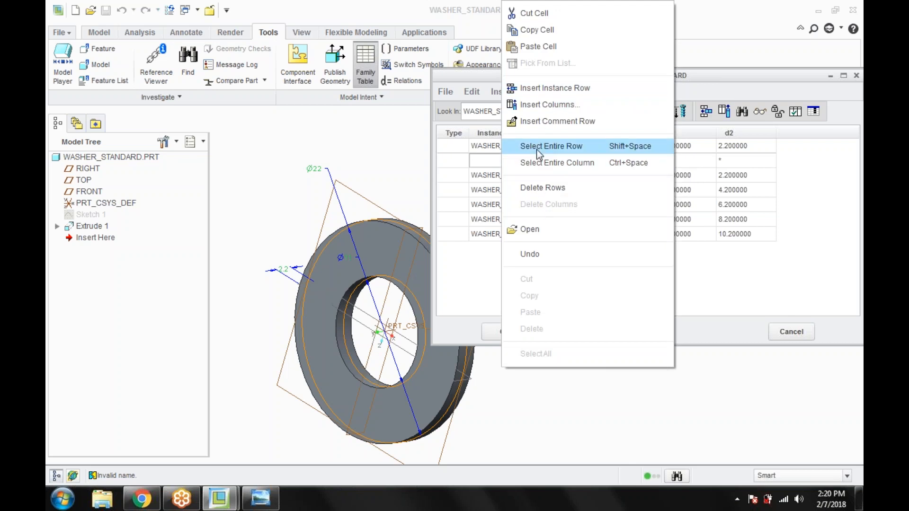
left_click(535, 147)
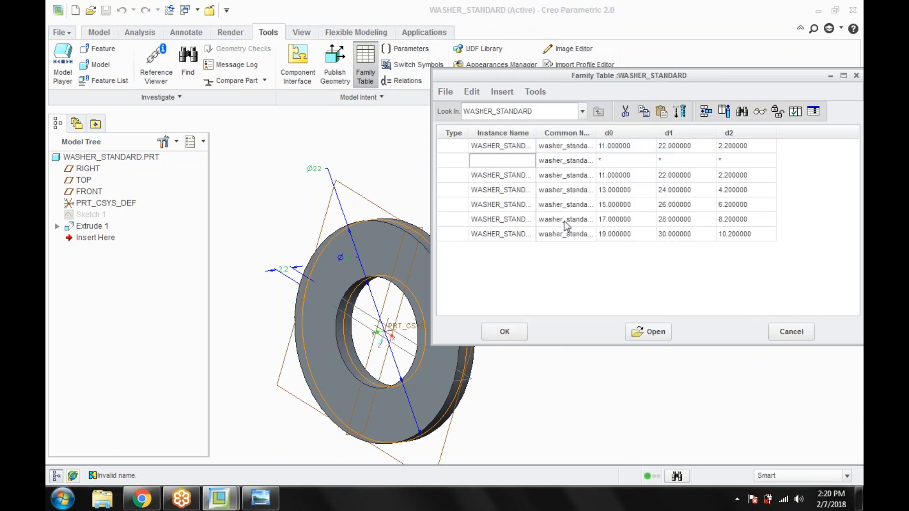
right_click(506, 160)
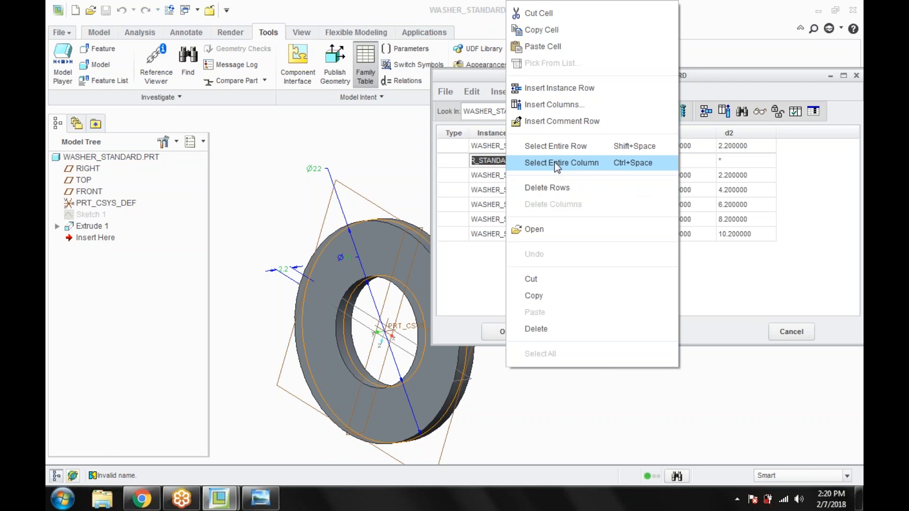
left_click(553, 148)
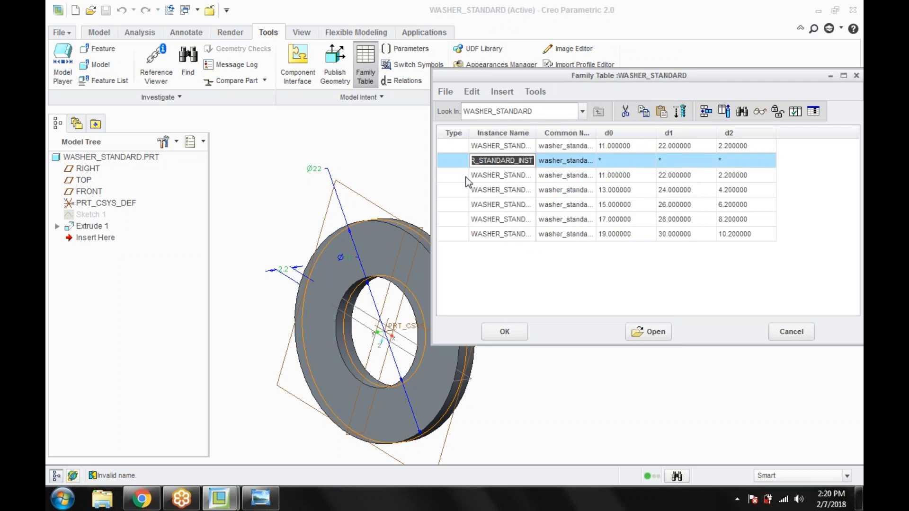
right_click(478, 166)
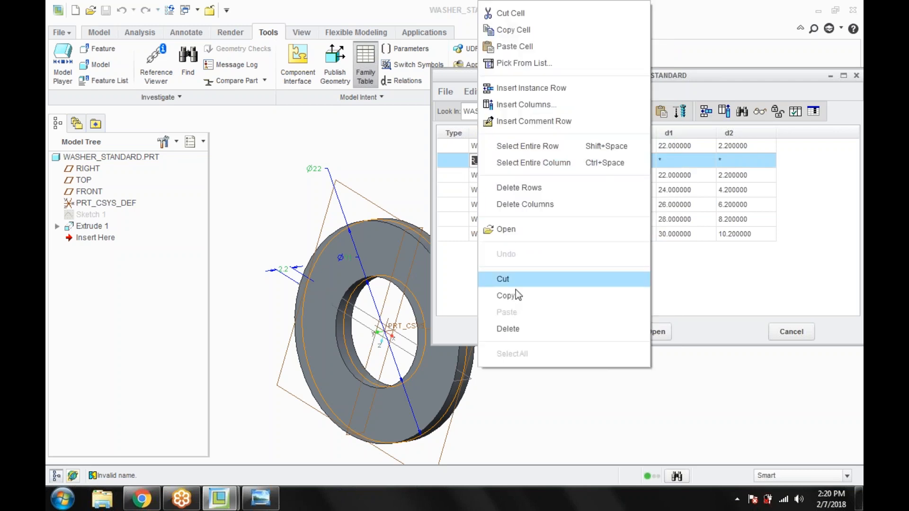
left_click(510, 328)
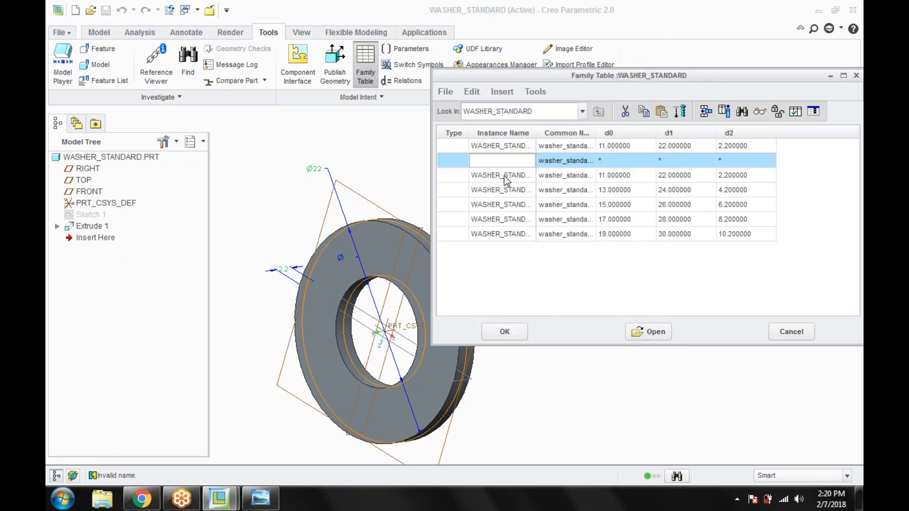
Enter WWW as the placeholder name of the emptied instance row
type("``")
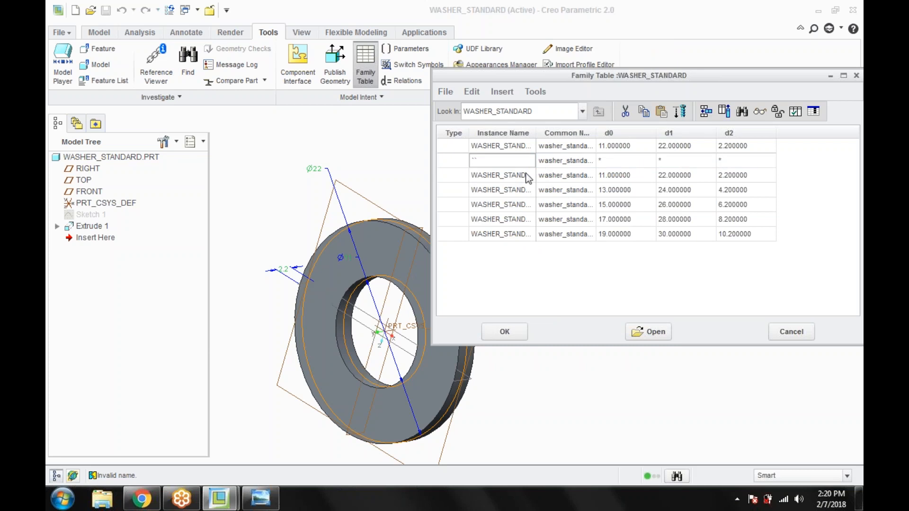
right_click(484, 174)
key("Escape")
right_click(483, 176)
left_click(525, 316)
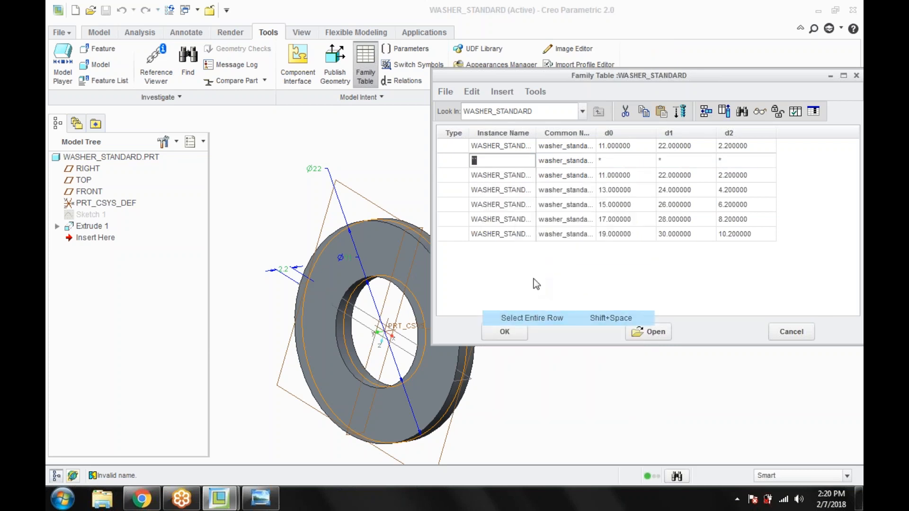
left_click(564, 162)
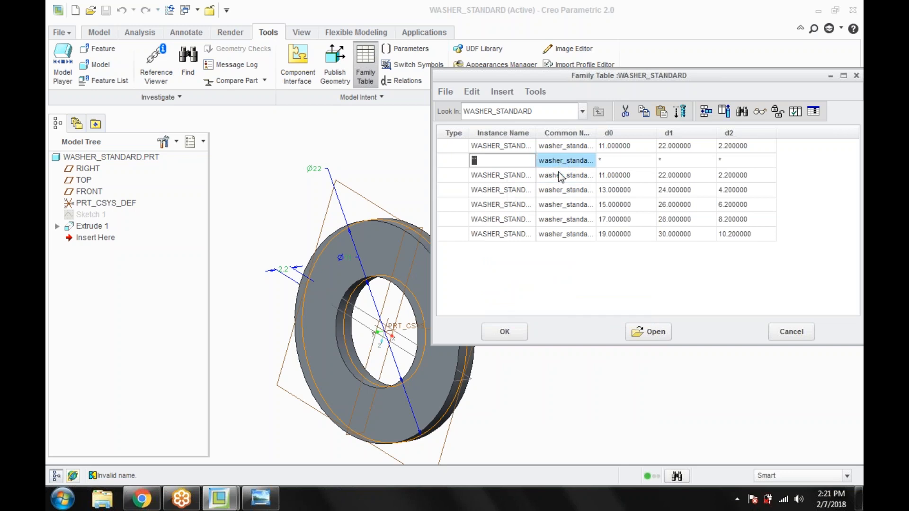
left_click(558, 176)
left_click_drag(492, 159, 443, 166)
key("BackSpace")
type("WWW")
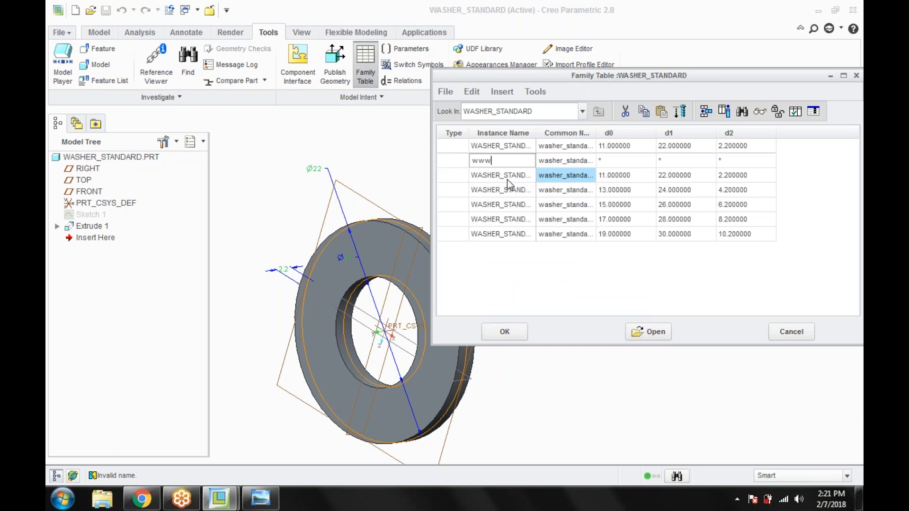
Delete the whole WWW instance row from the family table
left_click(504, 176)
right_click(504, 163)
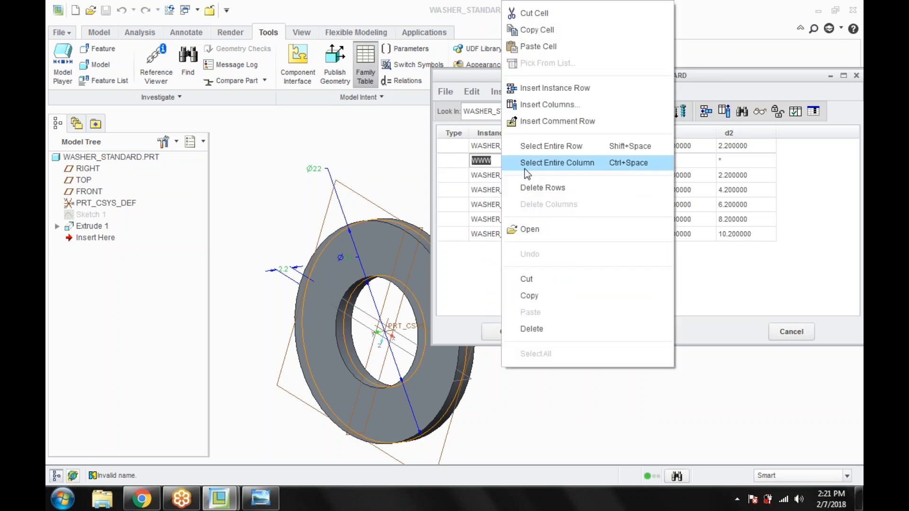
left_click(550, 146)
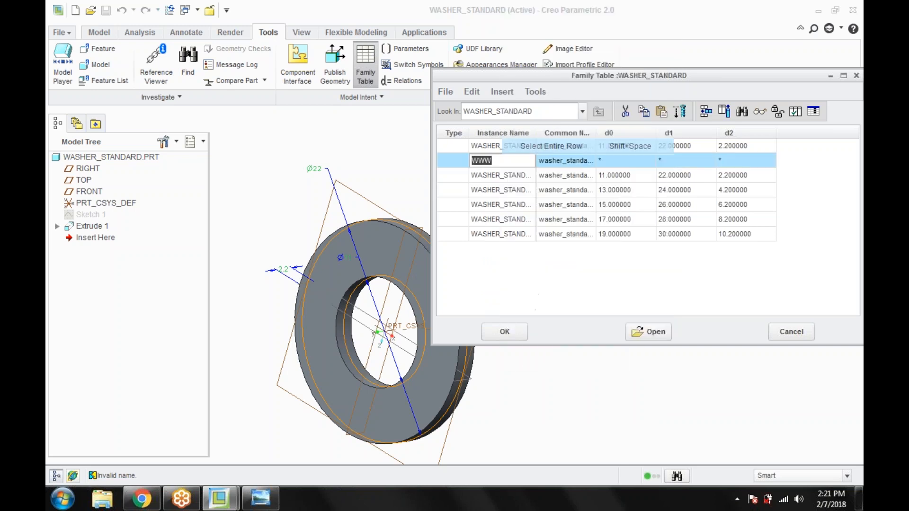
right_click(505, 161)
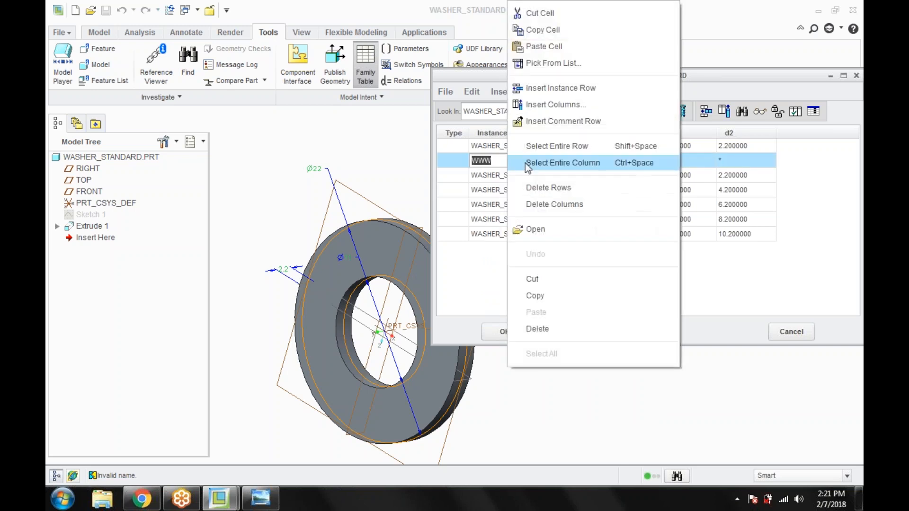
left_click(548, 191)
left_click(629, 228)
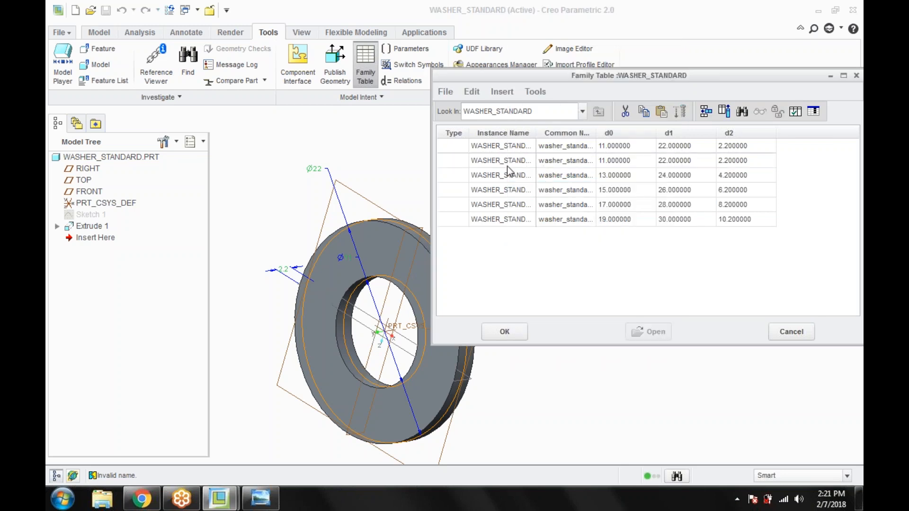
Delete the instance row that duplicates the generic washer's dimensions
double_click(492, 161)
right_click(493, 161)
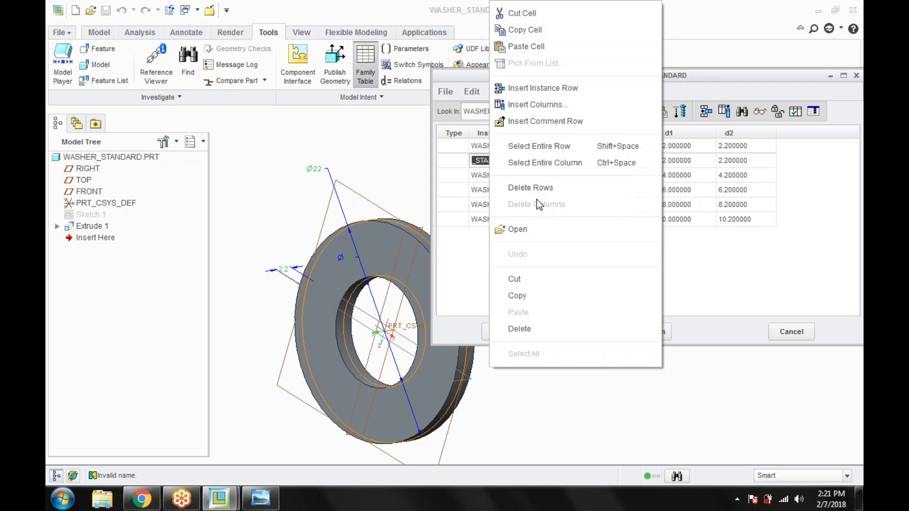
left_click(532, 152)
right_click(510, 162)
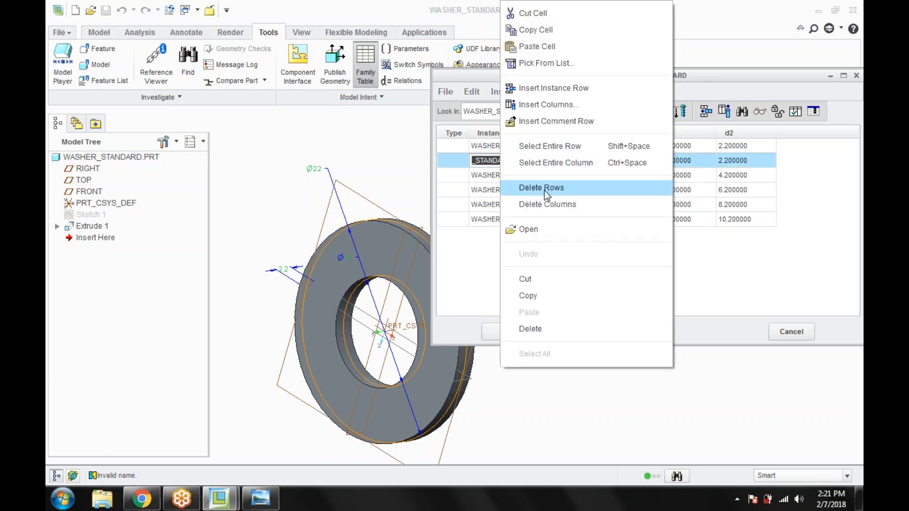
left_click(574, 185)
left_click(628, 227)
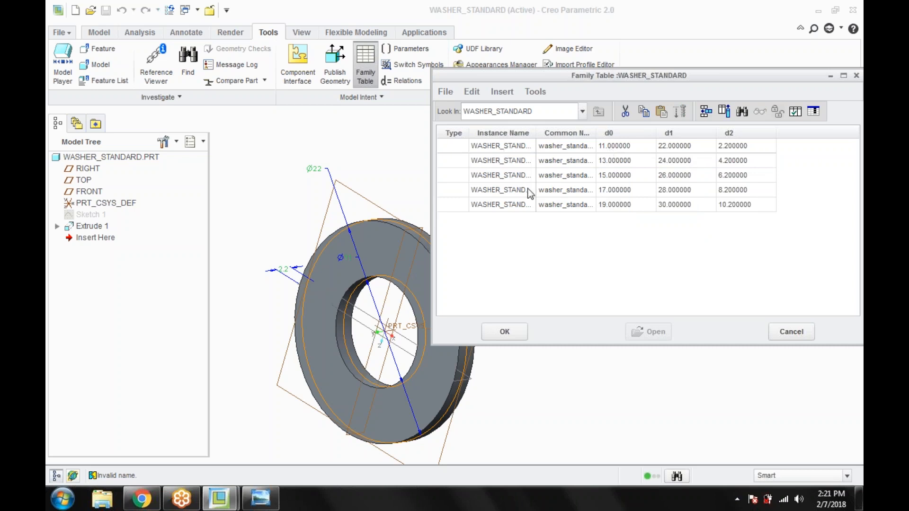
Rename the first instance below the generic washer as M12
double_click(516, 161)
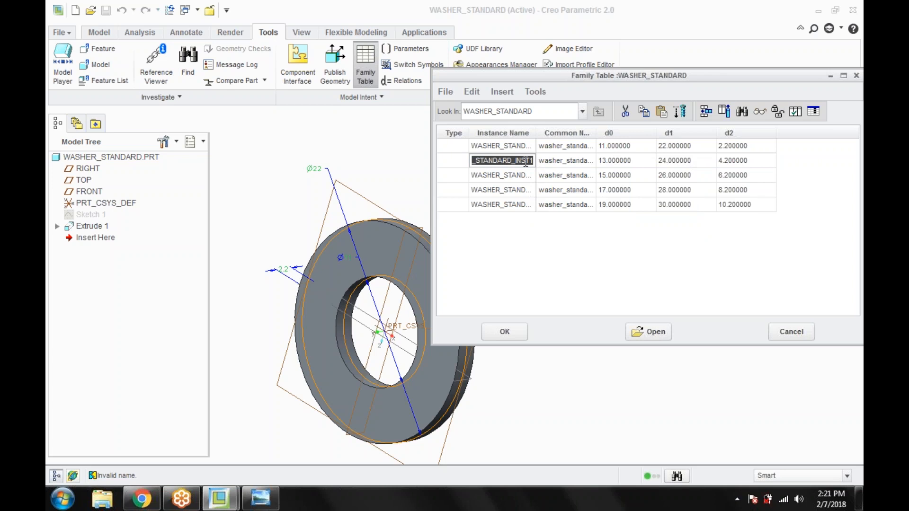
double_click(518, 176)
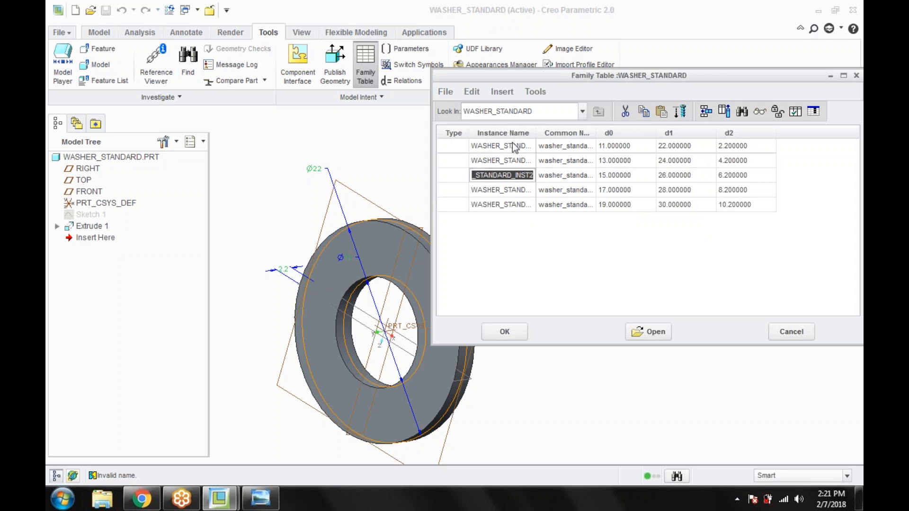
left_click(514, 147)
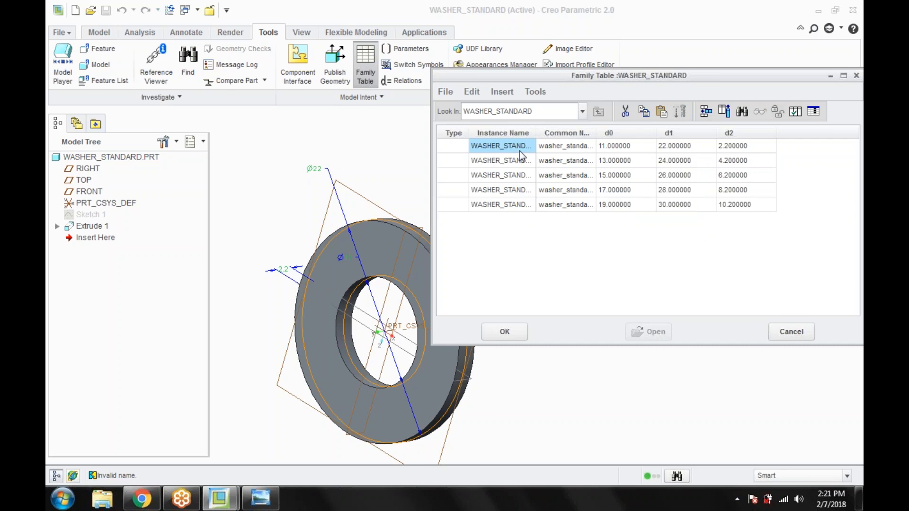
right_click(519, 148)
left_click(491, 253)
double_click(504, 161)
key("BackSpace")
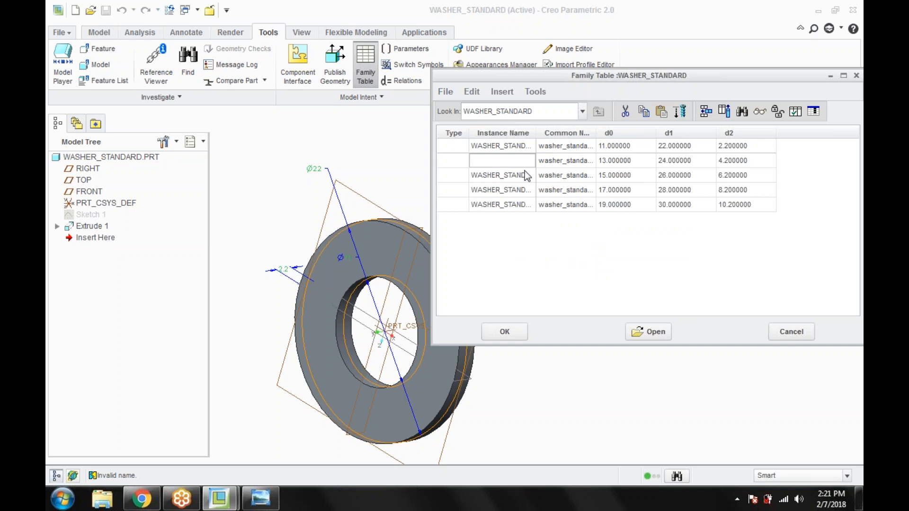
type("M12")
Rename the second instance, directly below M12, as M14
left_click(524, 171)
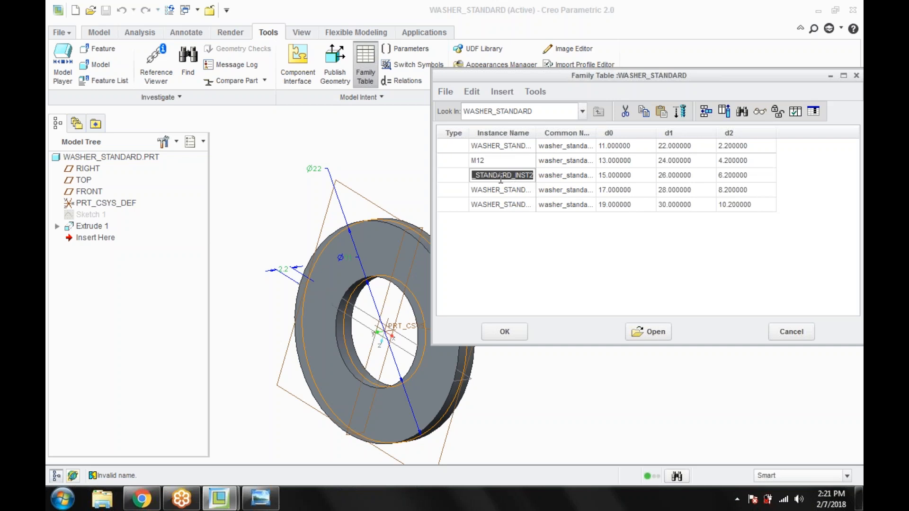
type("M!4")
double_click(501, 178)
right_click(497, 189)
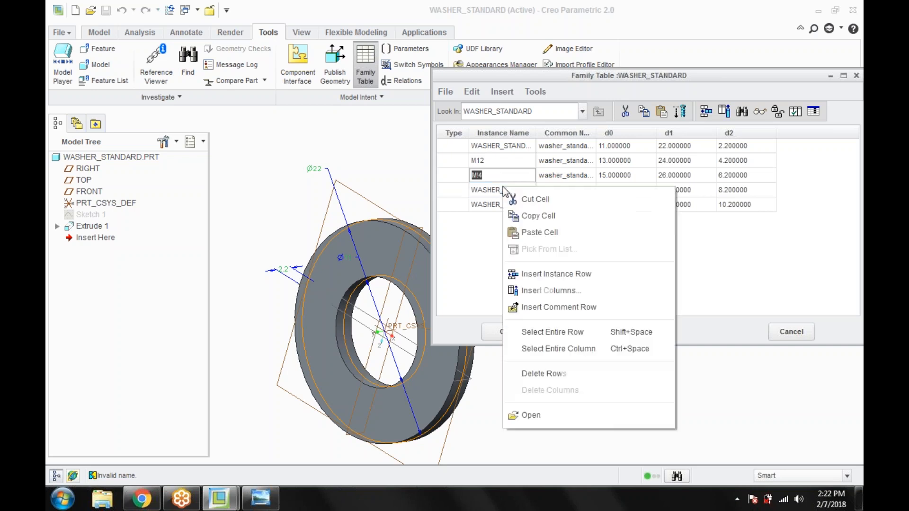
key("Escape")
left_click(493, 189)
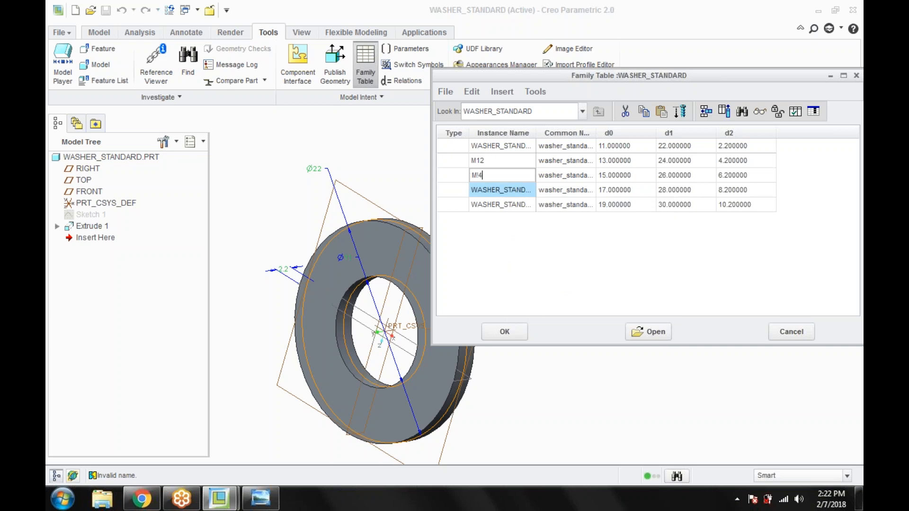
double_click(497, 174)
left_click(566, 176)
left_click(546, 175)
double_click(491, 176)
left_click(490, 178)
key("BackSpace")
key("BackSpace")
type("14")
Rename the last two instances in the family table as M16 and M18
double_click(493, 191)
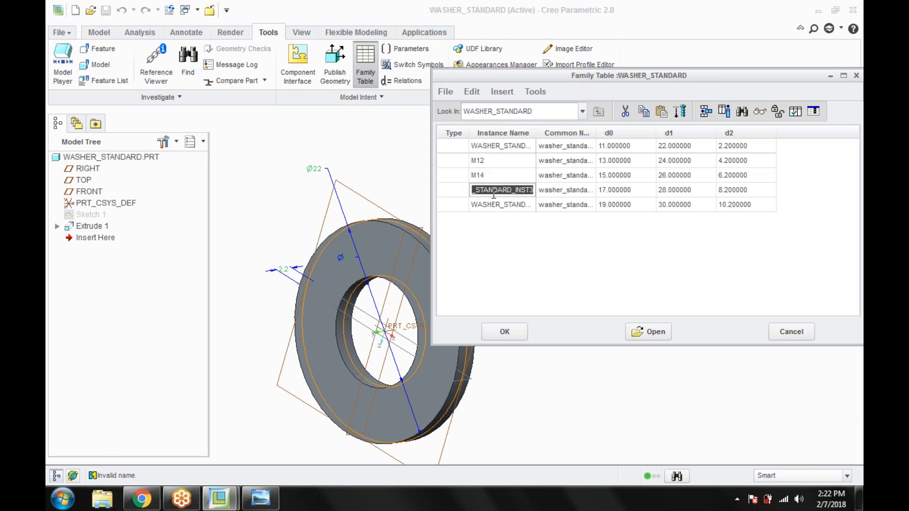
type("M16")
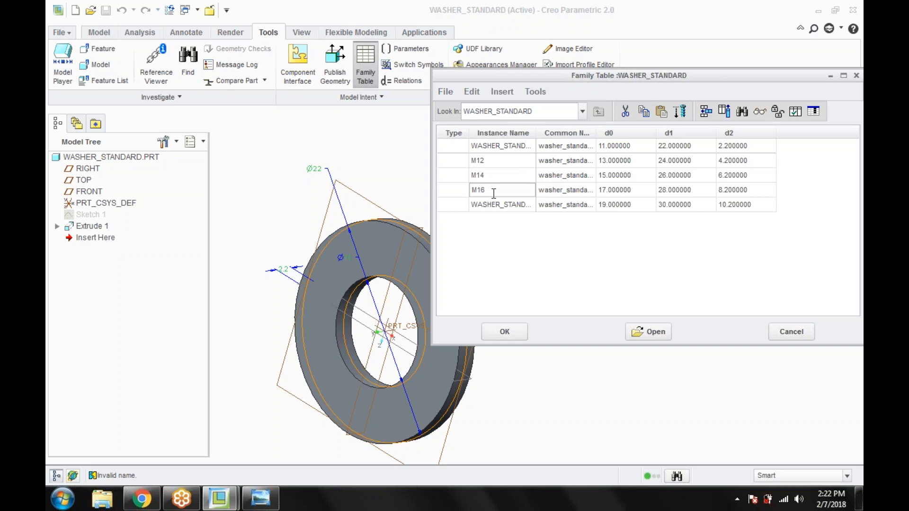
key("Return")
type("M")
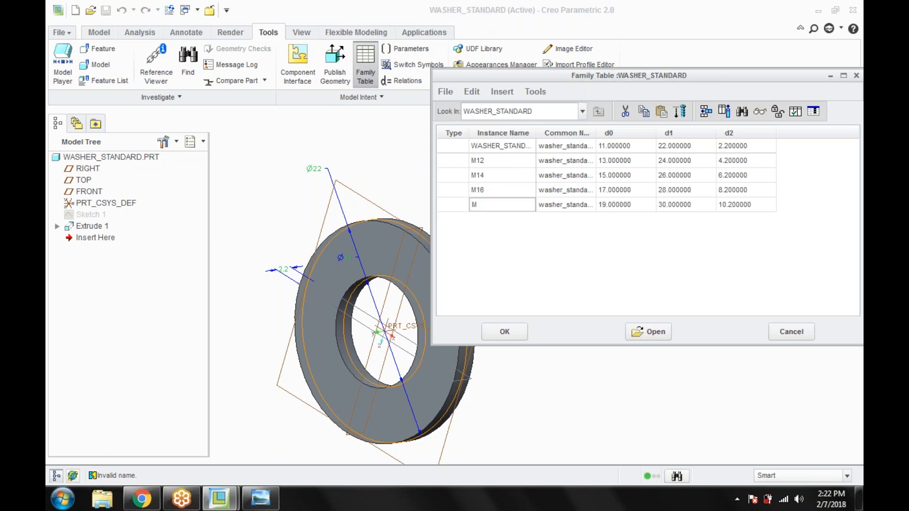
type("18")
key("Return")
Delete the extra instance row below M18
right_click(529, 226)
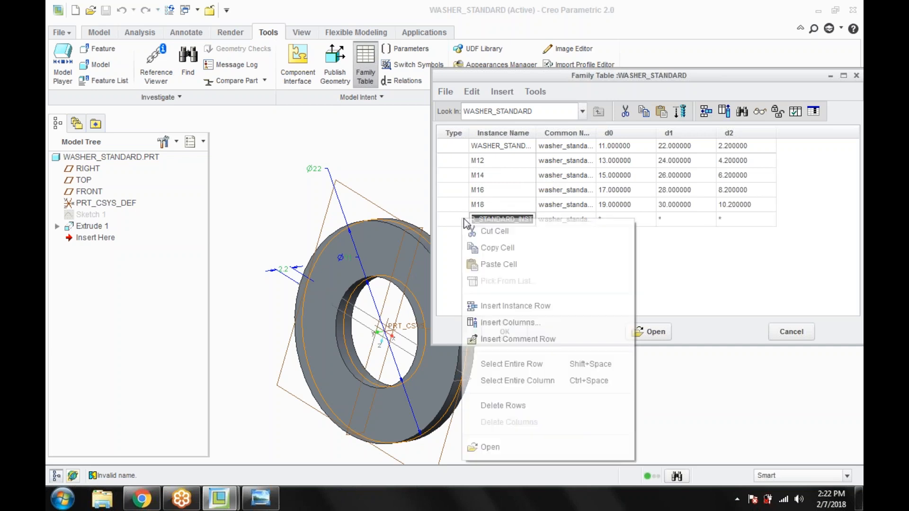
left_click(496, 365)
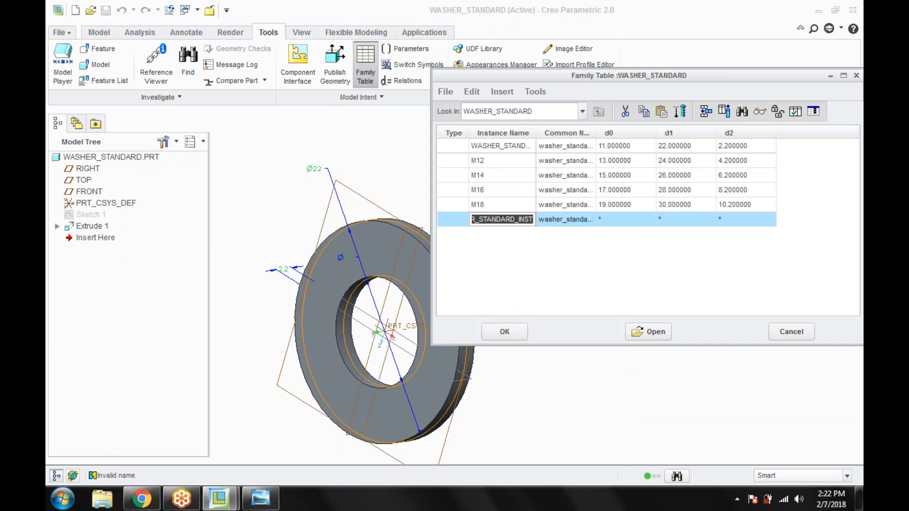
right_click(491, 220)
left_click(532, 187)
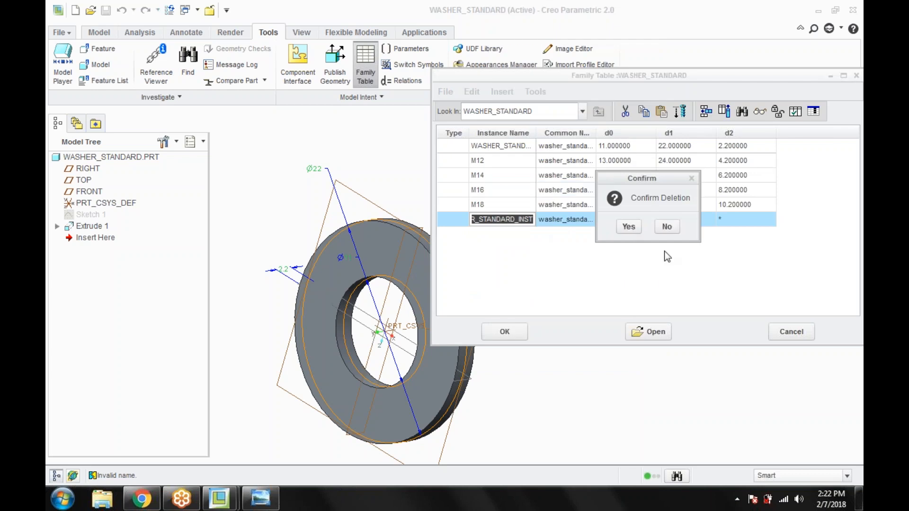
left_click(628, 226)
Accept the family table and save the washer part
left_click(504, 332)
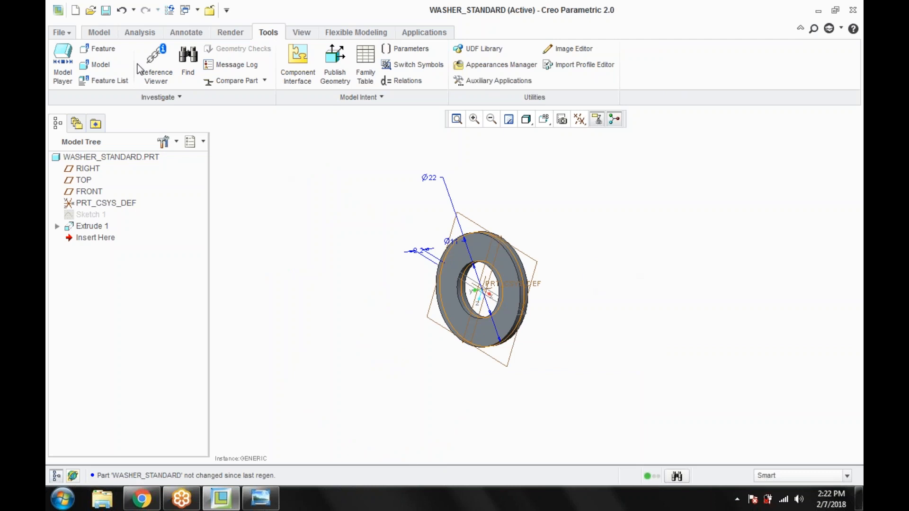
left_click(62, 33)
left_click(79, 109)
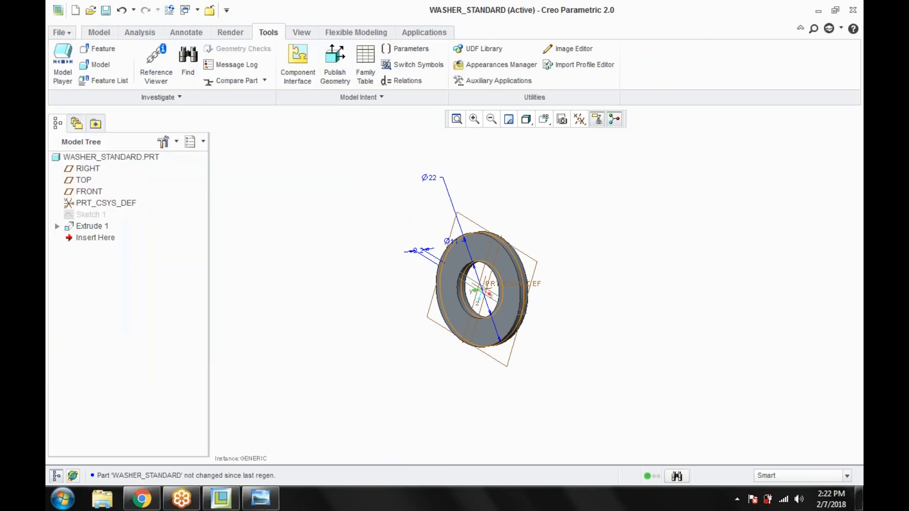
Close the generic washer part and open its M18 instance from the Washer folder
left_click(345, 428)
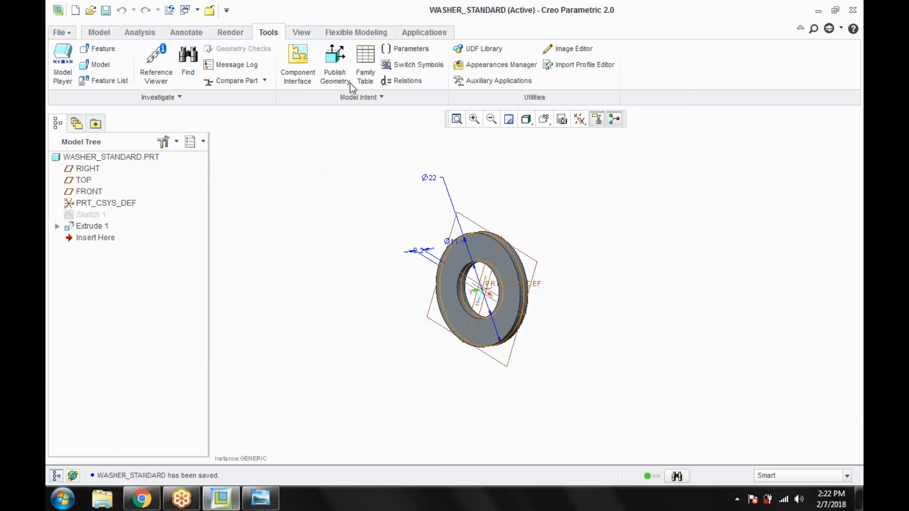
left_click(209, 10)
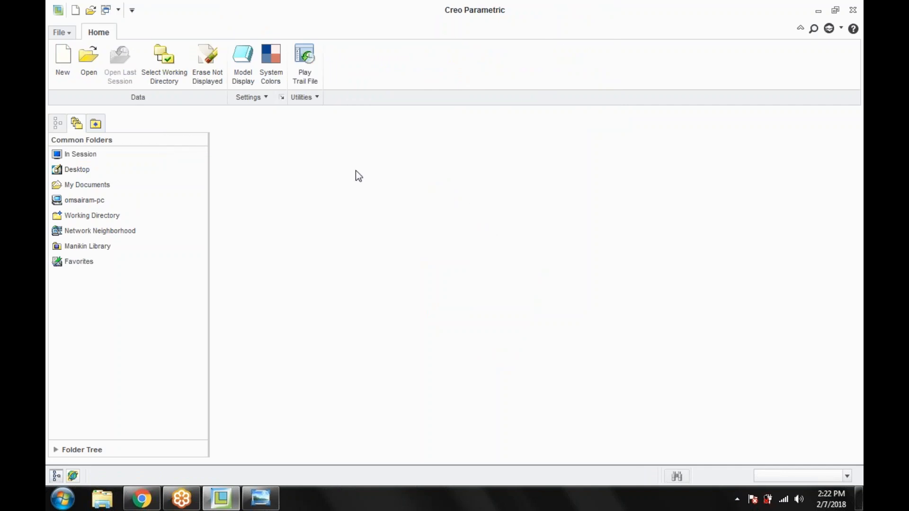
left_click(86, 66)
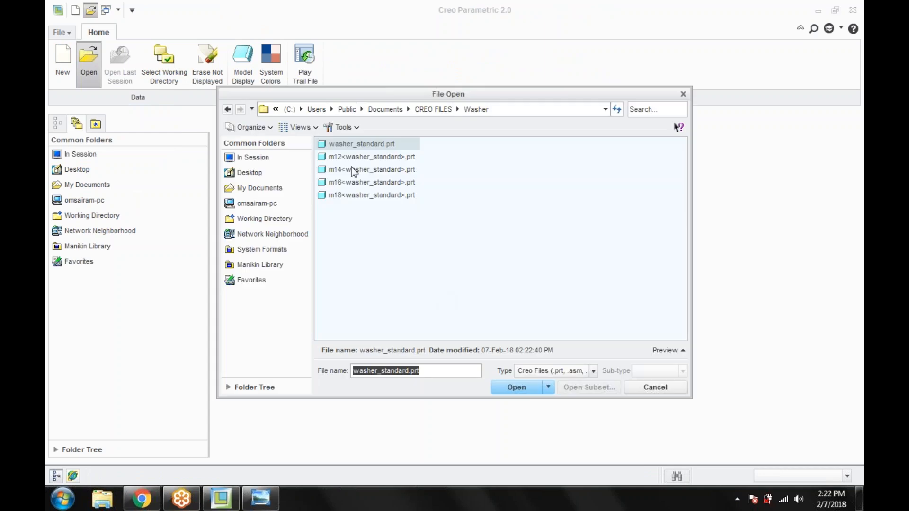
left_click(454, 109)
double_click(342, 144)
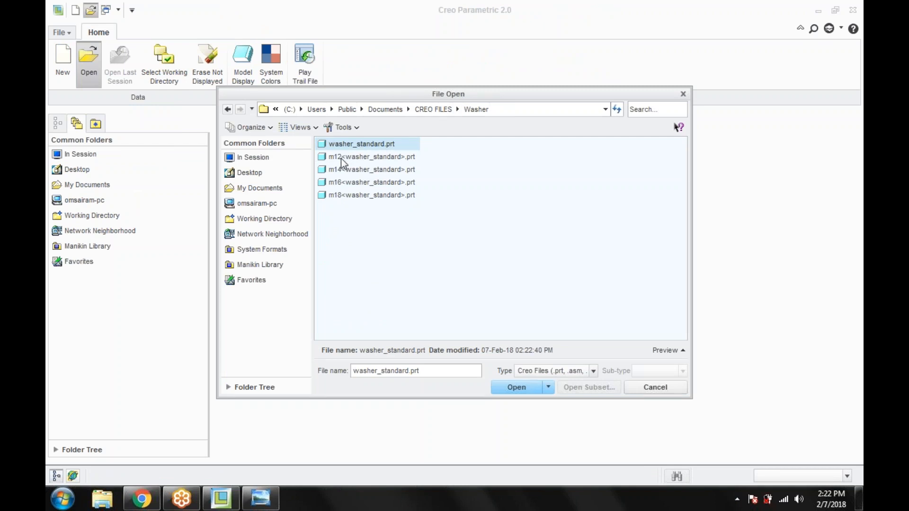
left_click(345, 195)
left_click(522, 391)
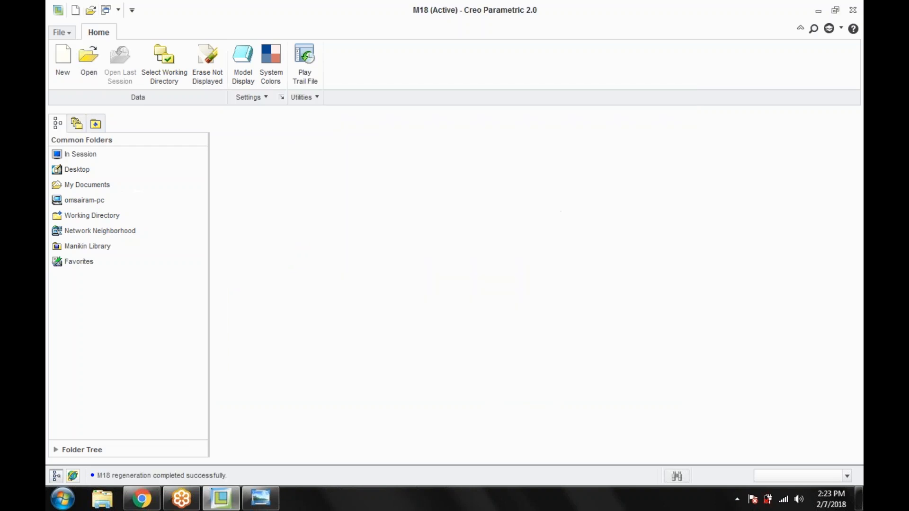
Display the dimensions of Extrude 1 on the M18 washer for checking
middle_click_drag(426, 331, 402, 222)
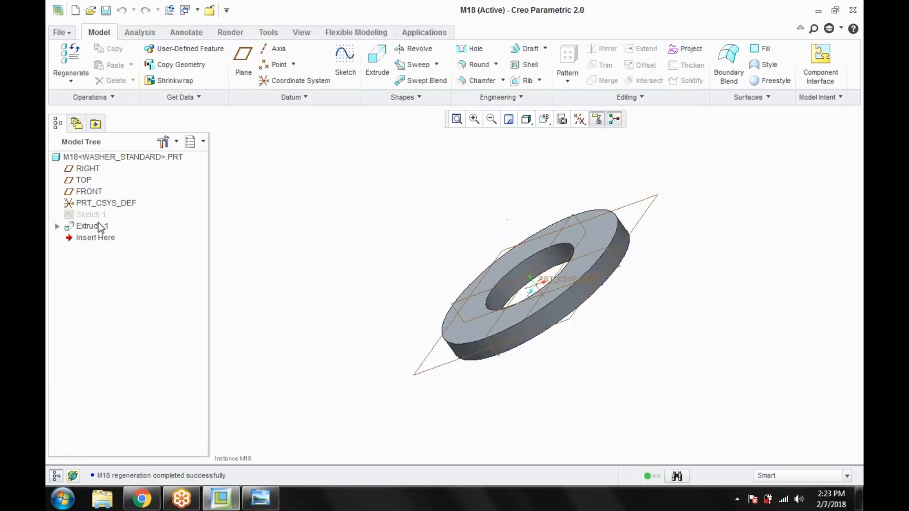
right_click(98, 226)
left_click(121, 293)
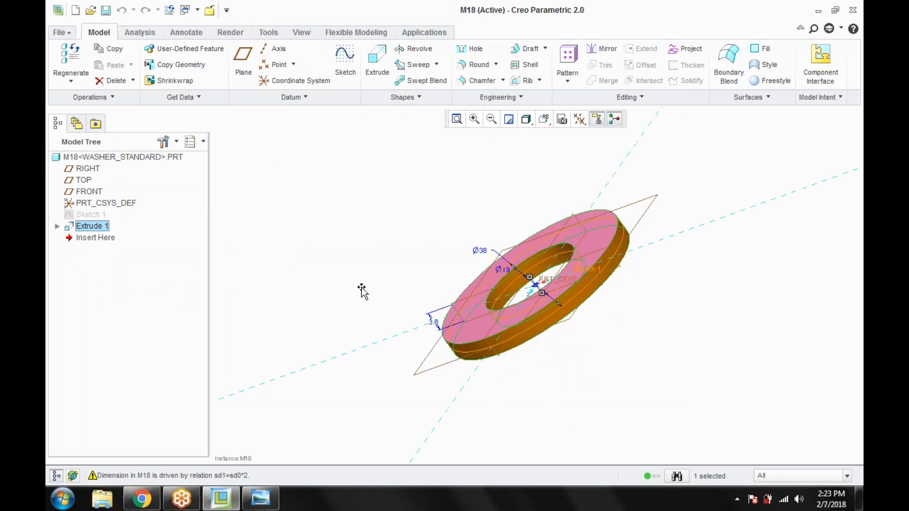
Examine the M18 washer's outer diameter, hole diameter and thickness up close, and close the instance
middle_click_drag(361, 290, 346, 364)
scroll(443, 108, "up", 5)
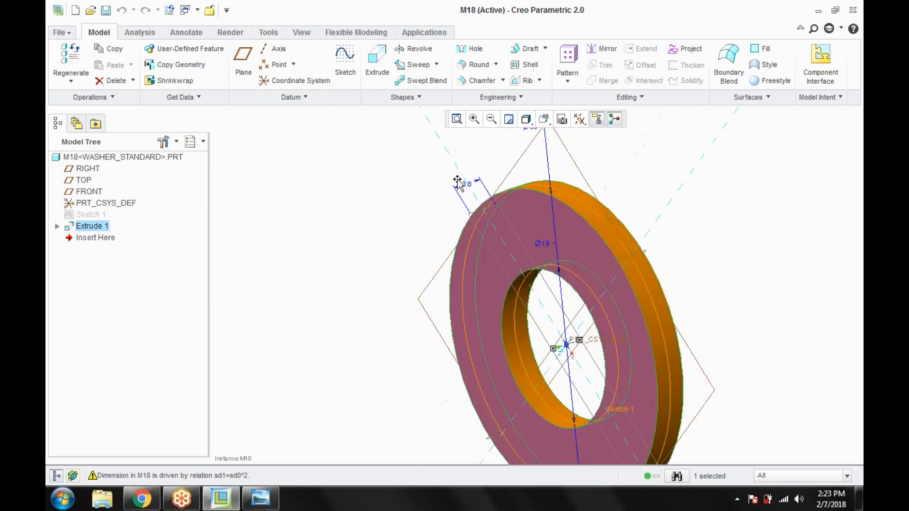
scroll(442, 108, "down", 2)
scroll(570, 202, "down", 3)
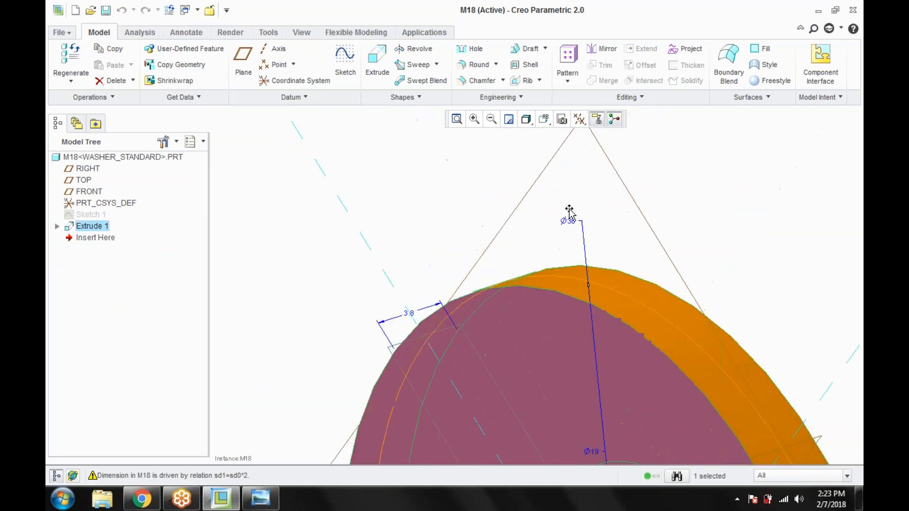
scroll(570, 203, "up", 4)
scroll(567, 257, "down", 3)
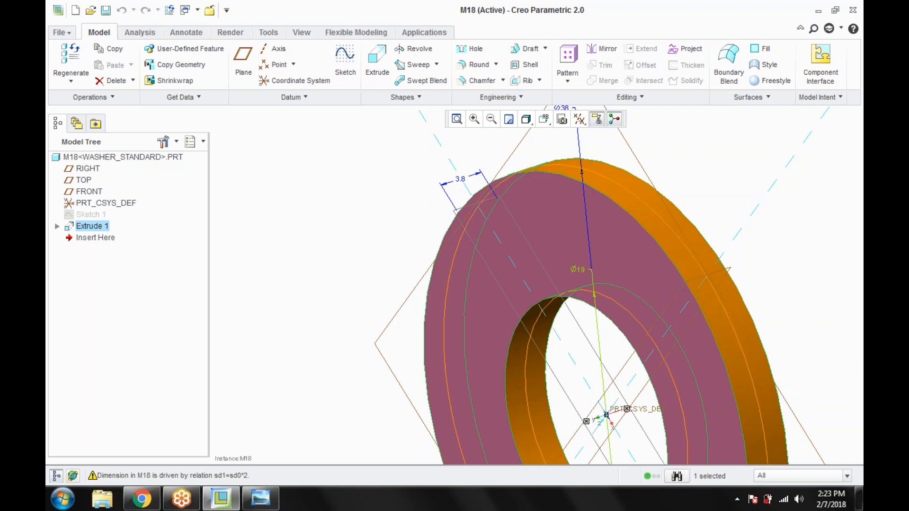
scroll(496, 213, "down", 5)
left_click(209, 10)
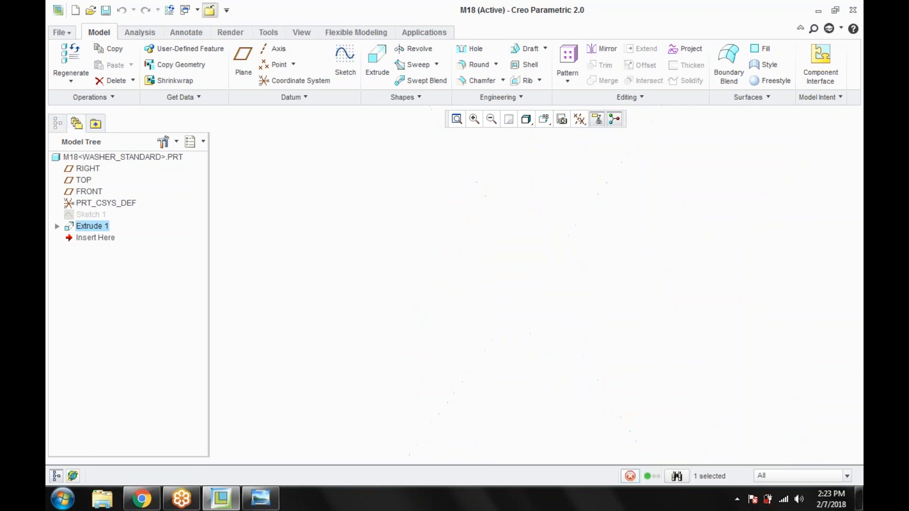